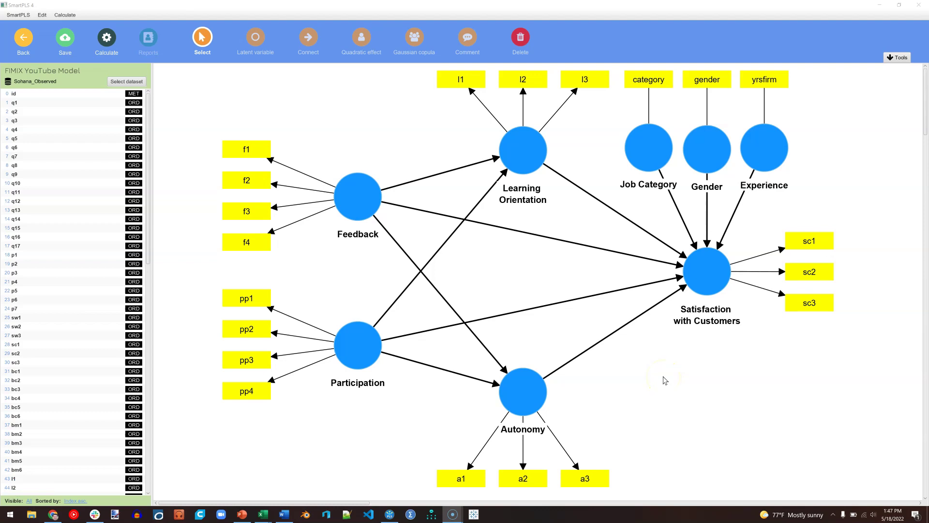
# Step: Open the FIMIX segmentation setup (4 segments, 5000 iterations, 10 repetitions) and reposition its window
pyautogui.click(675, 379)
pyautogui.click(110, 41)
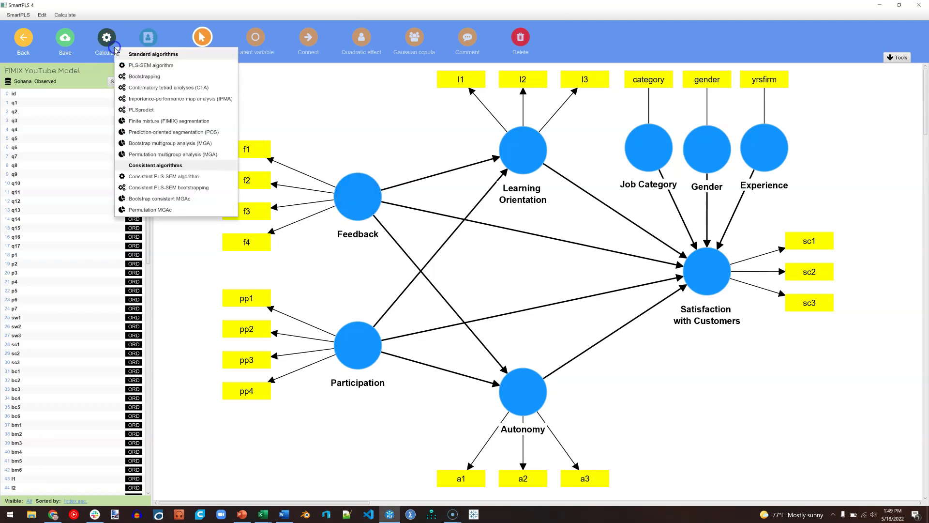
pyautogui.click(223, 121)
pyautogui.moveTo(439, 121); pyautogui.dragTo(373, 191)
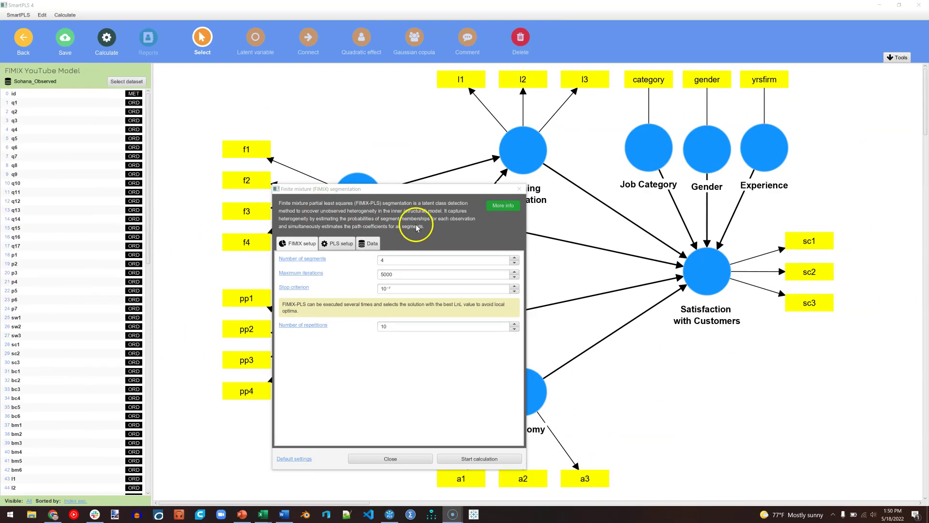
# Step: Close the FIMIX setup unrun and point out Satisfaction with Customers and its seven incoming paths
pyautogui.click(519, 189)
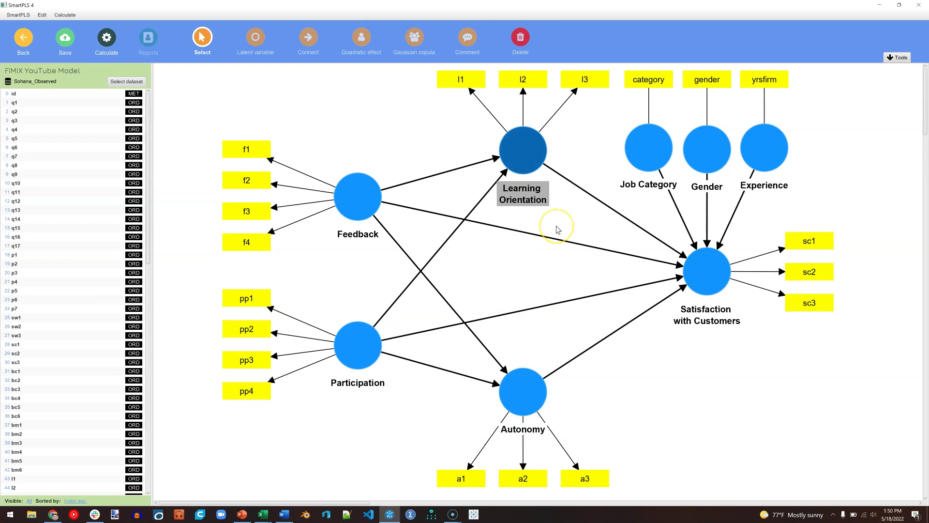
pyautogui.click(698, 282)
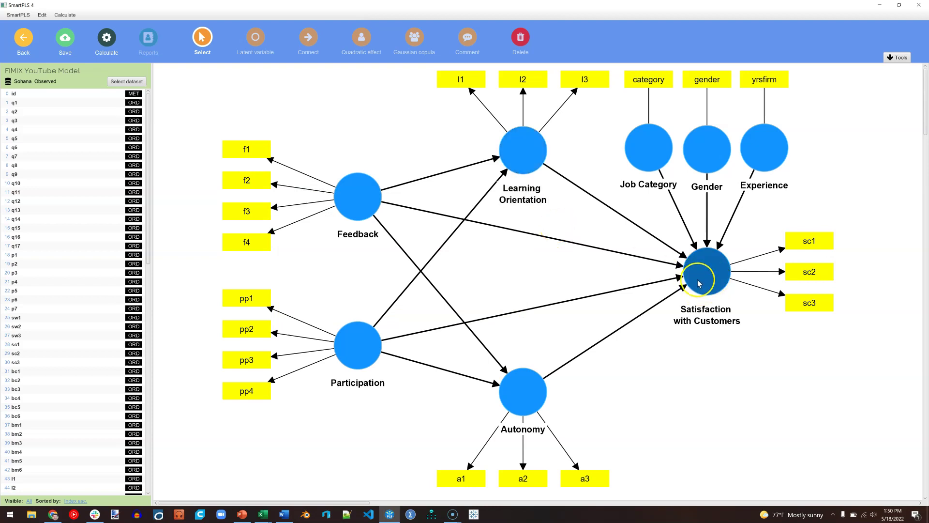
pyautogui.click(678, 289)
pyautogui.click(675, 278)
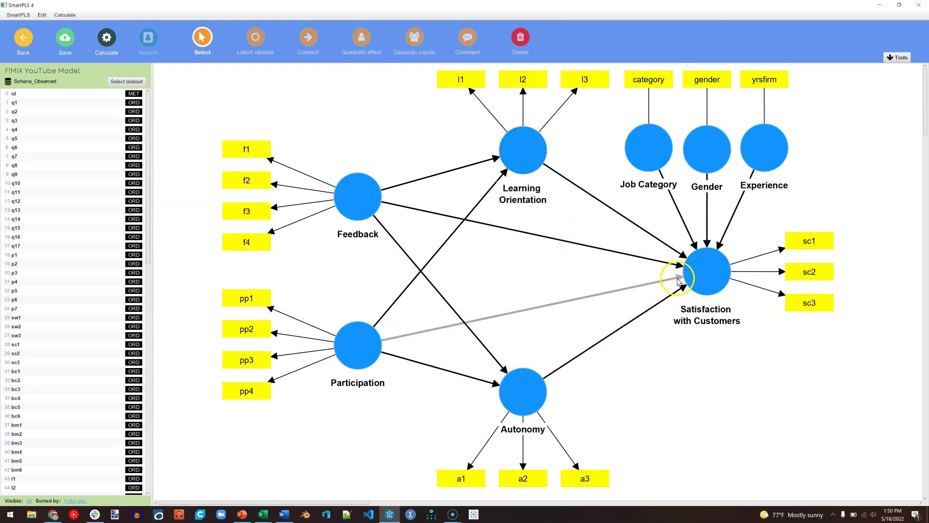
pyautogui.click(677, 267)
pyautogui.click(684, 255)
pyautogui.click(694, 247)
pyautogui.click(707, 245)
pyautogui.click(721, 245)
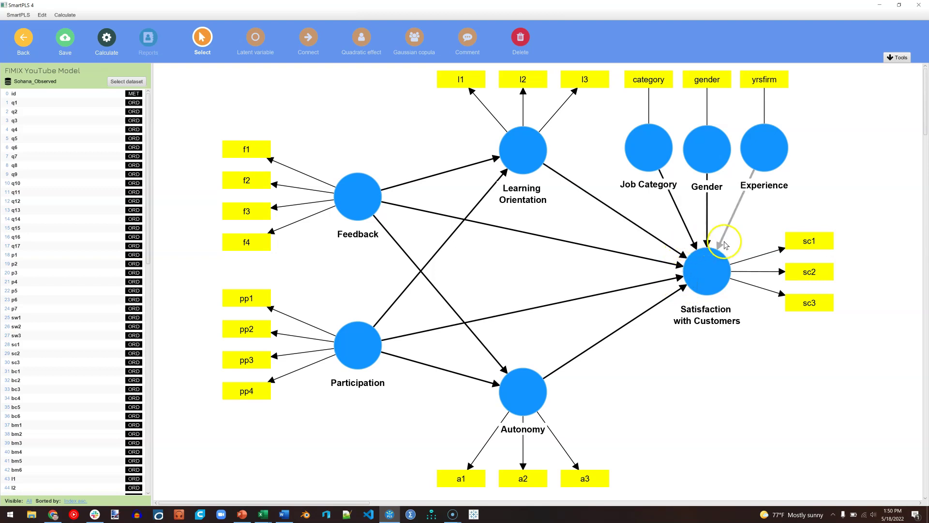
pyautogui.click(726, 249)
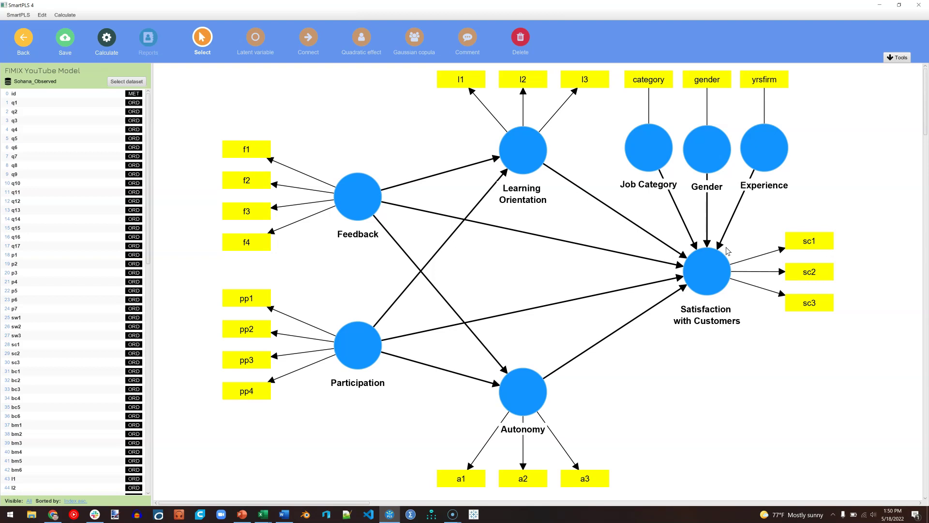
pyautogui.click(550, 189)
# Step: Run FIMIX segmentation again with the number of segments set to 1
pyautogui.click(107, 37)
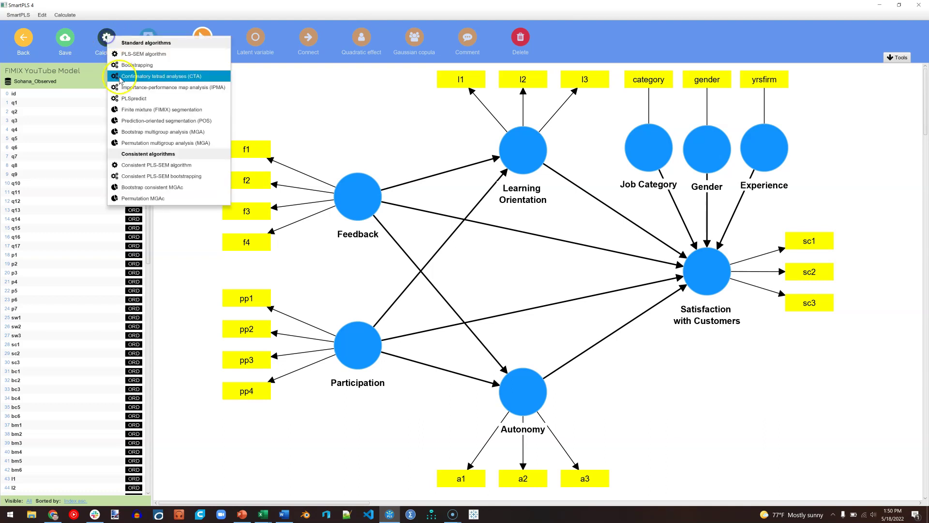
pyautogui.click(160, 109)
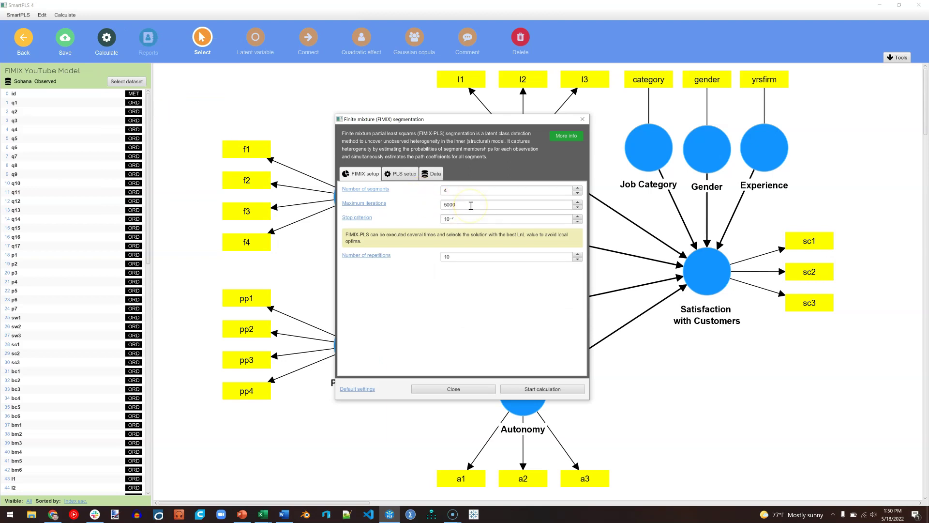
pyautogui.click(467, 221)
pyautogui.click(458, 257)
pyautogui.click(457, 220)
pyautogui.click(457, 203)
pyautogui.click(454, 191)
pyautogui.doubleClick(440, 192)
pyautogui.write('1')
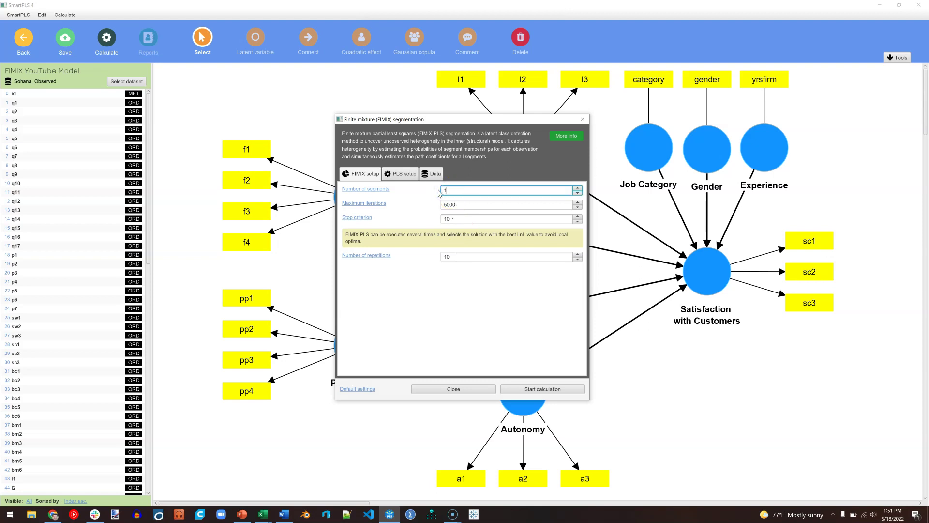
pyautogui.click(489, 310)
pyautogui.click(542, 388)
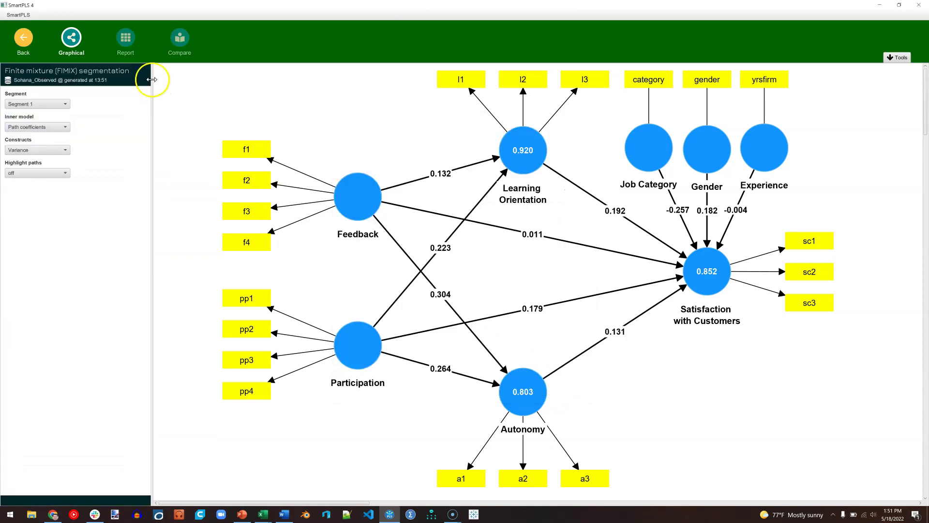
# Step: Export the one-segment fit indices table and paste it into Excel at A1
pyautogui.click(129, 40)
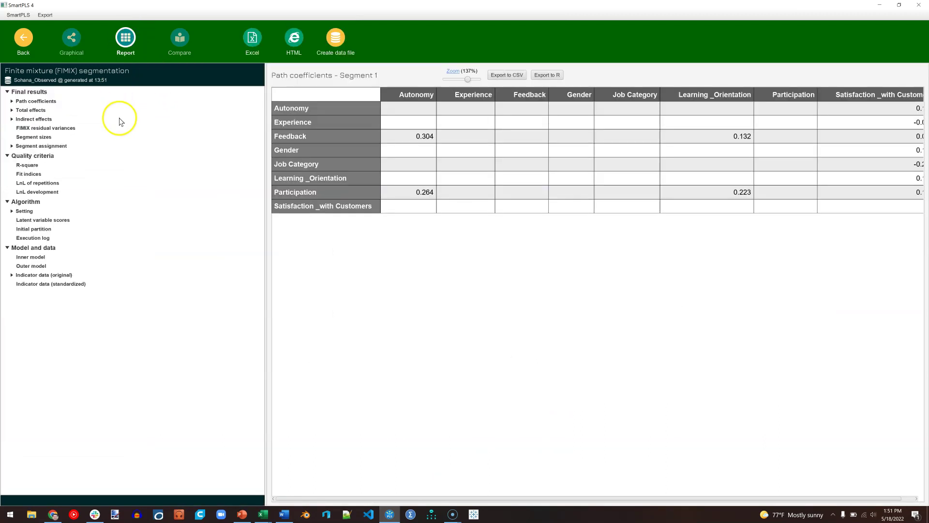
pyautogui.click(29, 175)
pyautogui.click(508, 77)
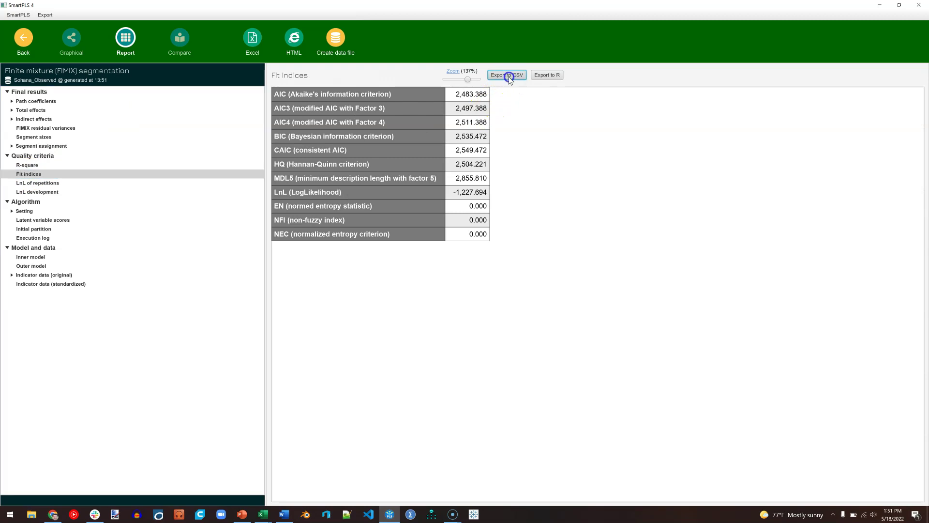
pyautogui.hotkey('alt', 'Tab')
pyautogui.write("AIC (Akaike's information criterion)\t2483.388 AIC3 (modified AIC with Factor 3)\t2497.388 AIC4 (modified AIC with Factor 4)\t2511.388 BIC (Bayesian information criterion)\t2535.472 CAIC (consistent AIC)\t2549.472 HQ (Hannan-Quinn criterion)\t2504.221 MDL5 (minimum description length with factor 5)\t2855.81 LnL (LogLikelihood)\t-1227.694 EN (normed entropy statistic)\t0 NFI (non-fuzzy index)\t0 NEC (normalized entropy criterion)\t0")
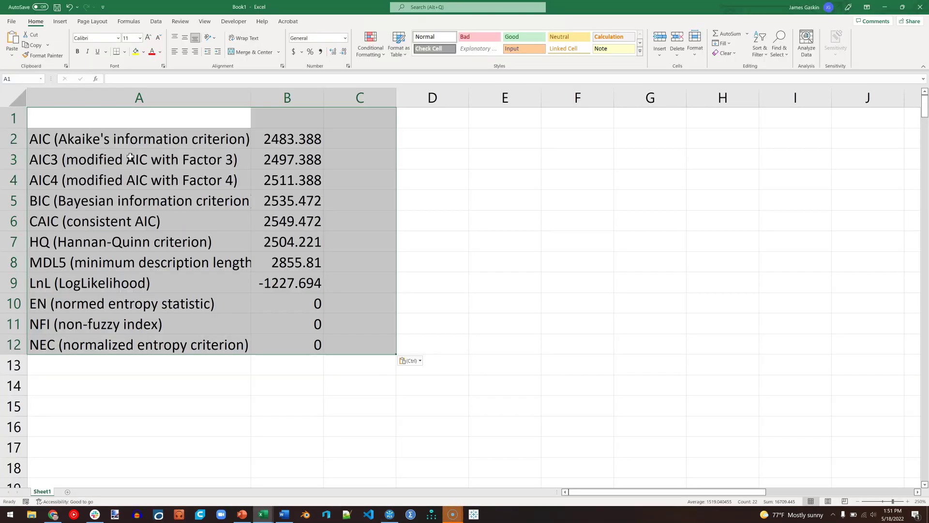
# Step: Head the values column B with 1 and return SmartPLS to the model diagram
pyautogui.click(273, 119)
pyautogui.write('1')
pyautogui.press('Tab')
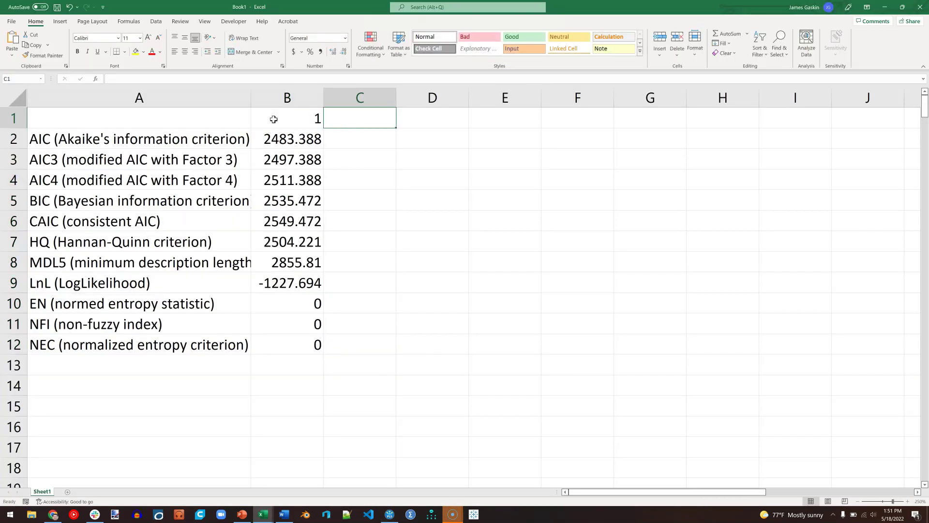
pyautogui.hotkey('alt', 'Tab')
pyautogui.click(24, 38)
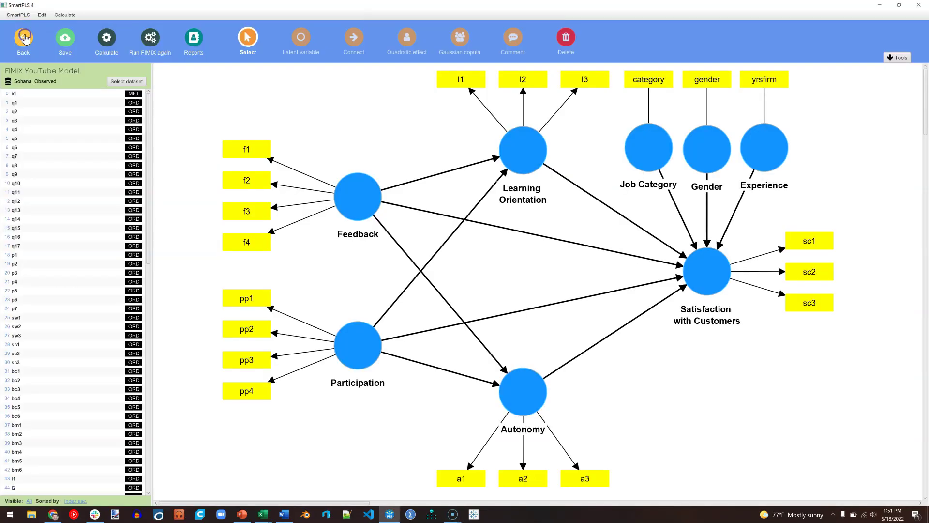
# Step: Run further FIMIX solutions, starting the 3-segment calculation, and select Excel column D for results
pyautogui.click(109, 39)
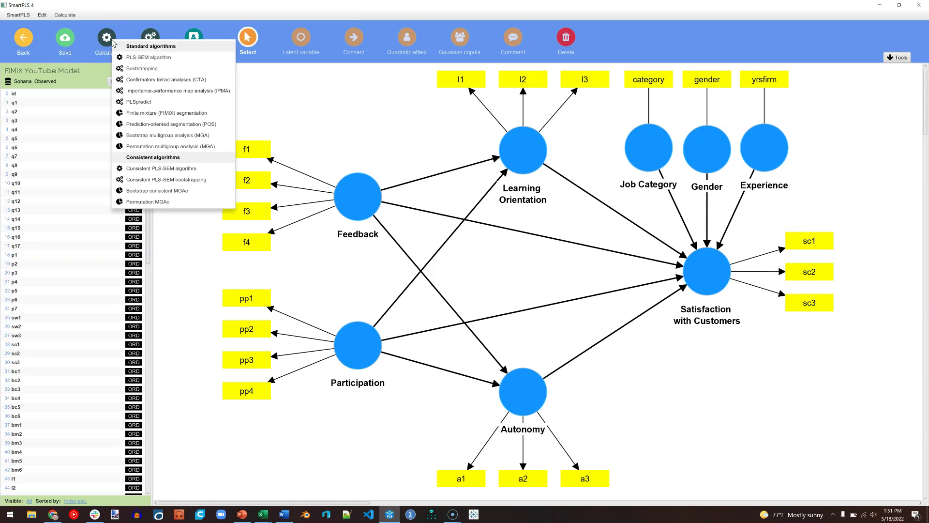
pyautogui.click(167, 113)
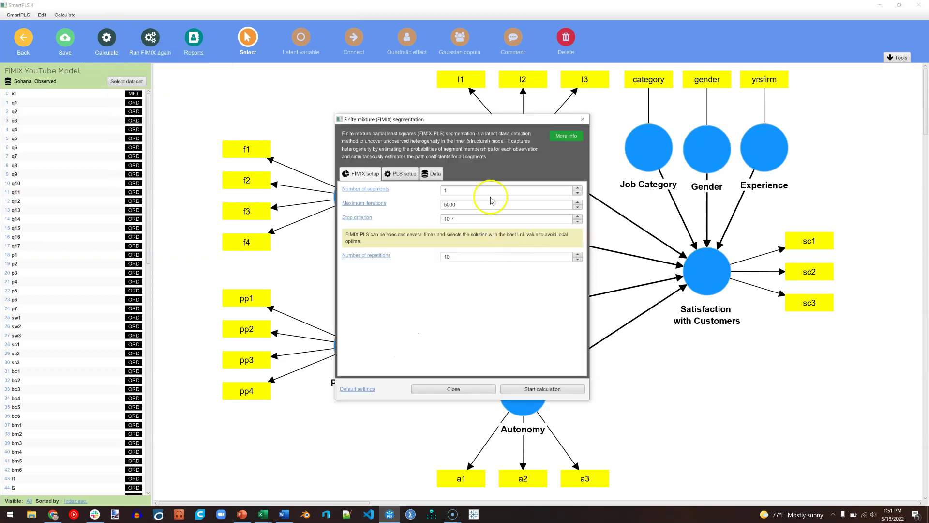
pyautogui.click(542, 389)
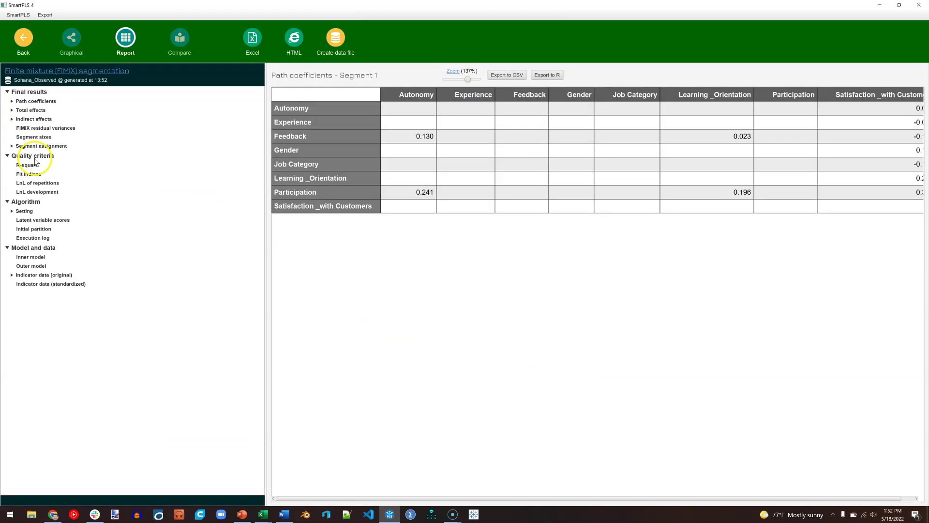
pyautogui.click(23, 38)
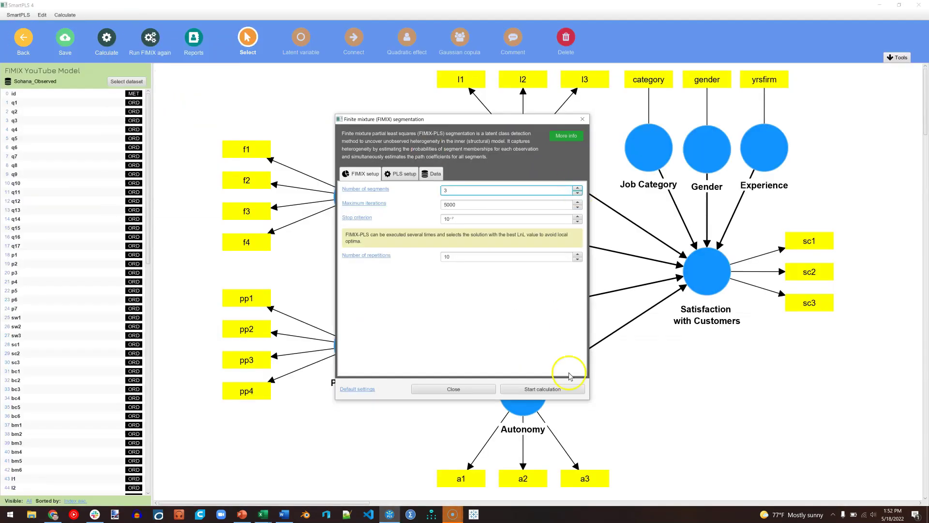
pyautogui.click(561, 388)
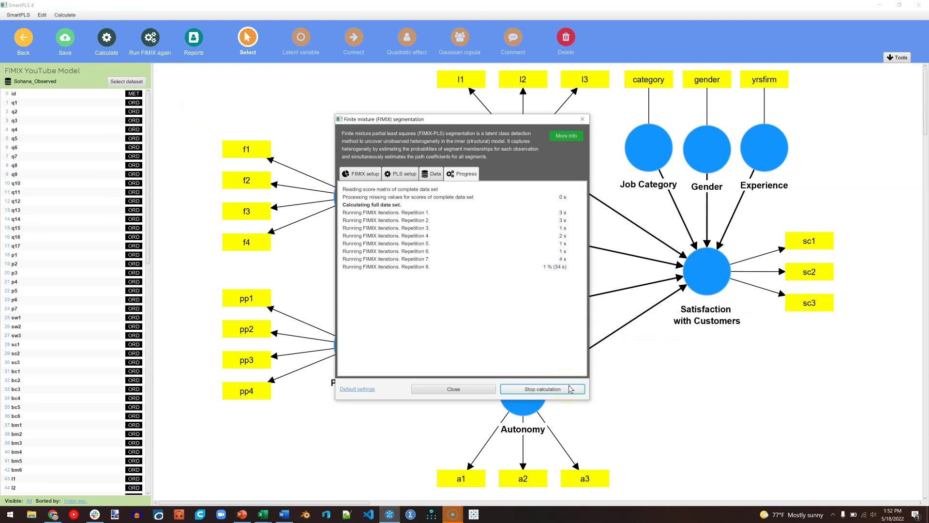
pyautogui.click(446, 98)
pyautogui.hotkey('alt', 'Tab')
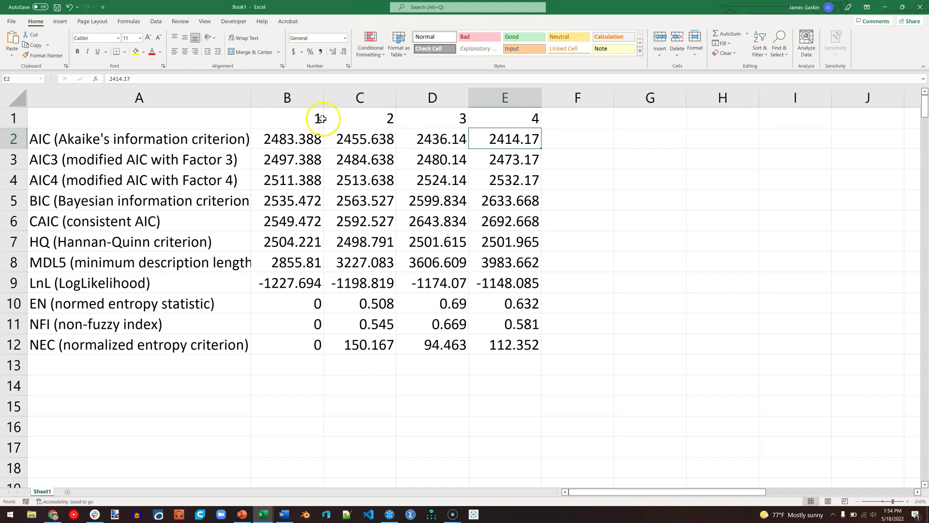
# Step: Delete the AIC, AIC4, BIC, HQ through LnL, NFI and NEC rows, keeping AIC3, CAIC and EN
pyautogui.press('Up')
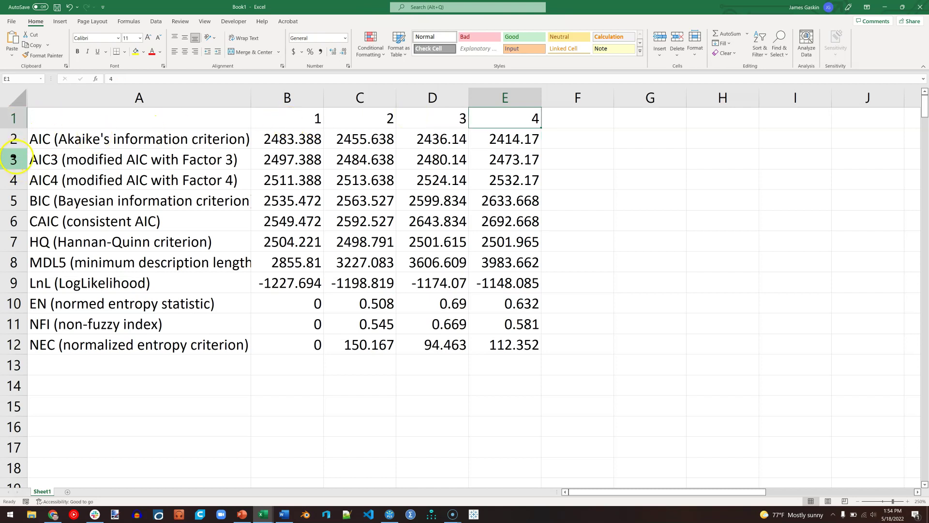
pyautogui.click(19, 158)
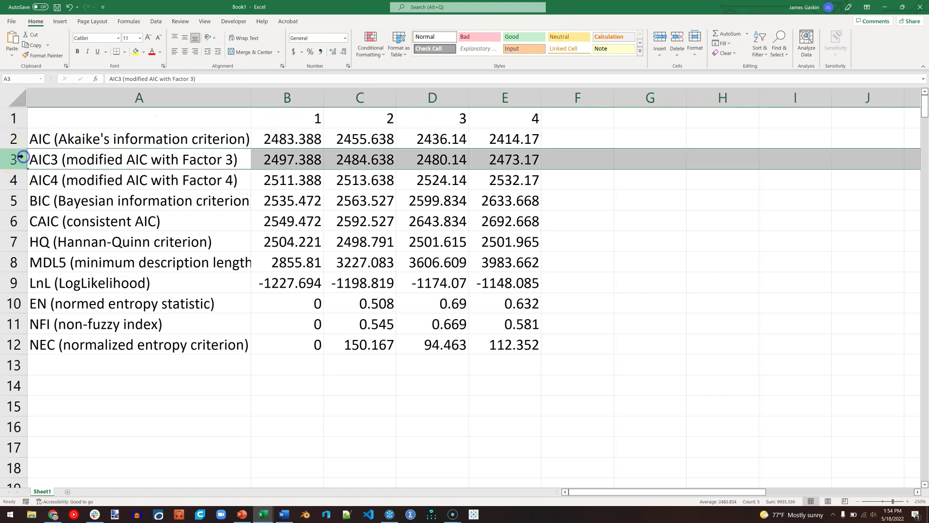
pyautogui.keyDown('ctrl'); pyautogui.click(10, 222); pyautogui.keyUp('ctrl')
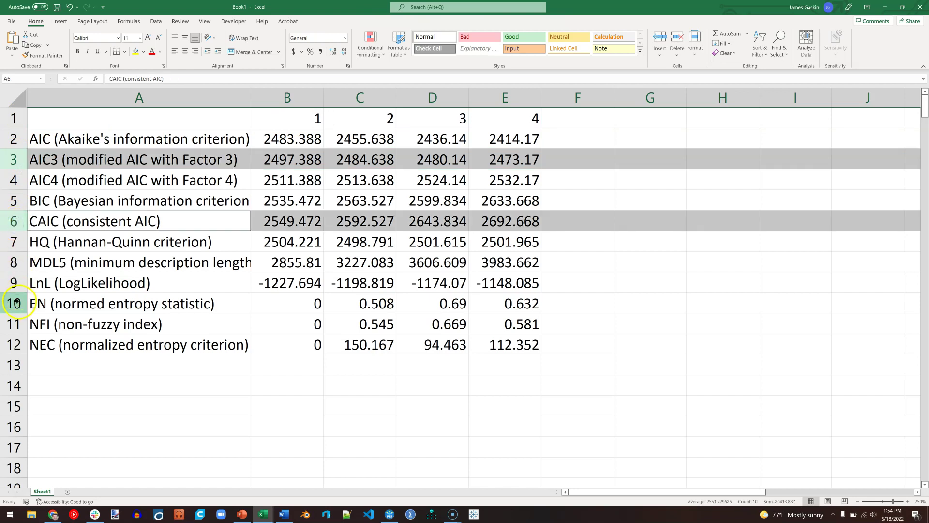
pyautogui.keyDown('ctrl'); pyautogui.click(15, 303); pyautogui.keyUp('ctrl')
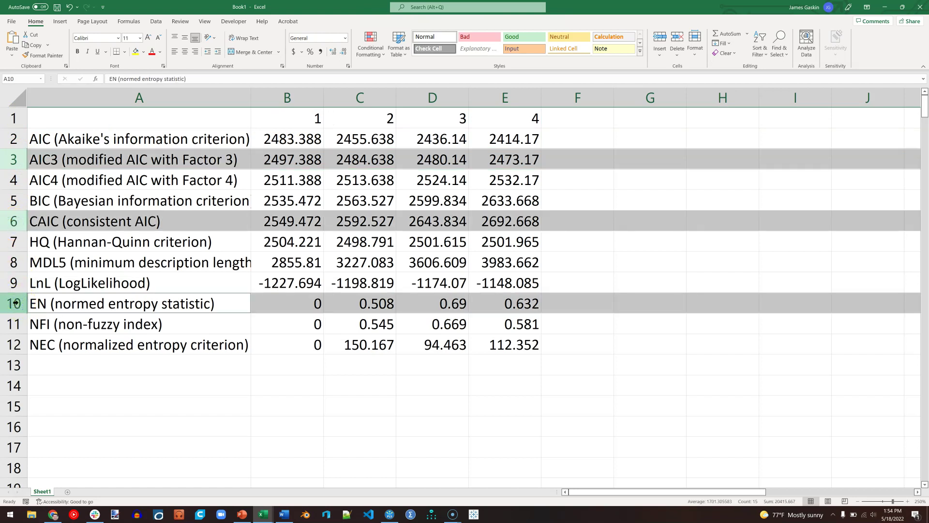
pyautogui.click(15, 139)
pyautogui.keyDown('ctrl'); pyautogui.click(17, 187); pyautogui.keyUp('ctrl')
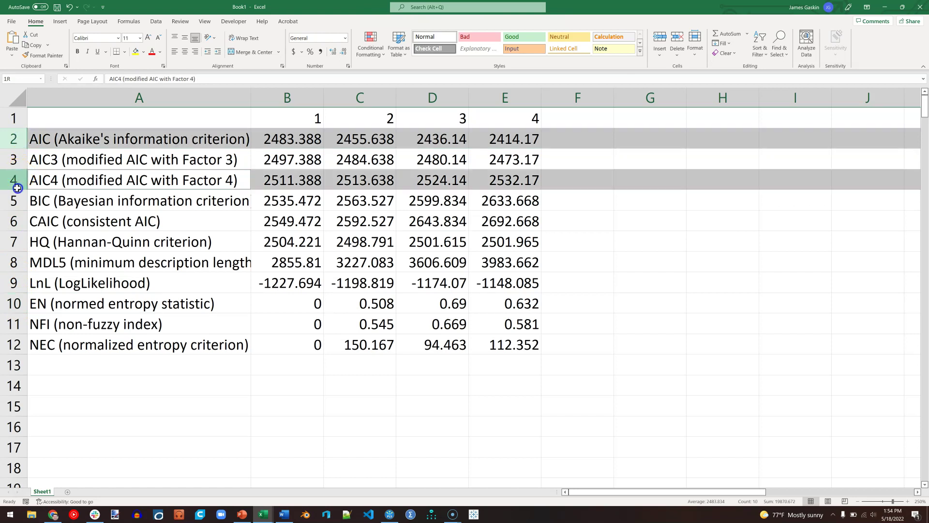
pyautogui.keyDown('ctrl'); pyautogui.click(14, 200); pyautogui.keyUp('ctrl')
pyautogui.keyDown('ctrl'); pyautogui.moveTo(15, 242); pyautogui.dragTo(14, 283); pyautogui.keyUp('ctrl')
pyautogui.keyDown('ctrl'); pyautogui.moveTo(14, 323); pyautogui.dragTo(18, 342); pyautogui.keyUp('ctrl')
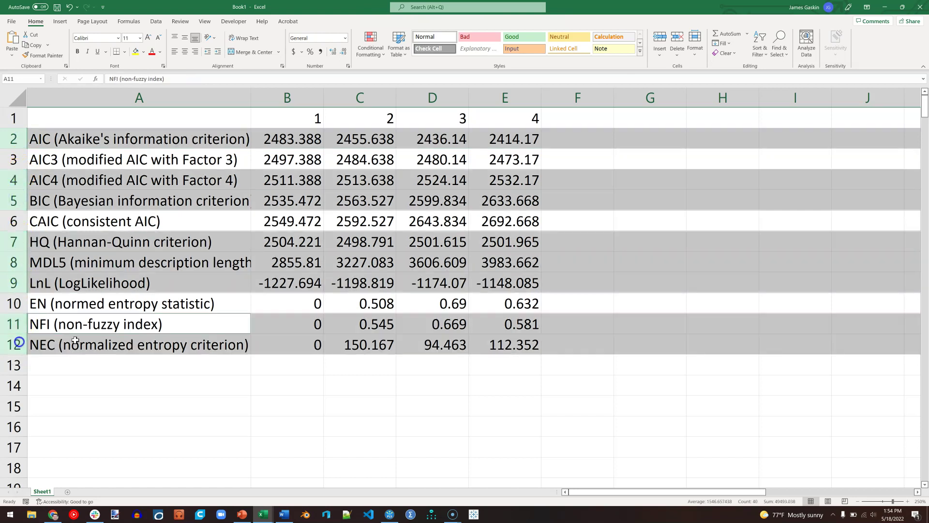
pyautogui.hotkey('ctrl', '-')
pyautogui.click(364, 182)
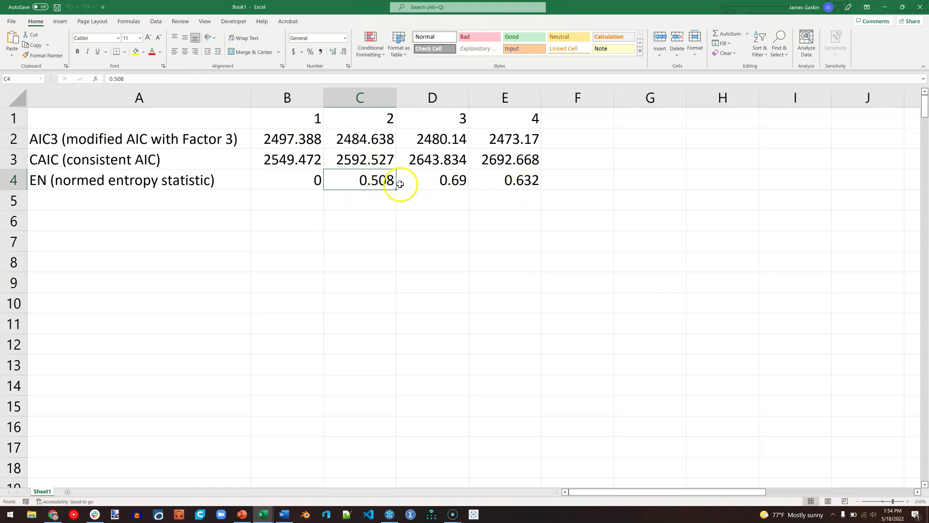
# Step: Highlight the lowest AIC3 value in B2:E2 with a Bottom 1 Items conditional format
pyautogui.moveTo(394, 183); pyautogui.dragTo(504, 184)
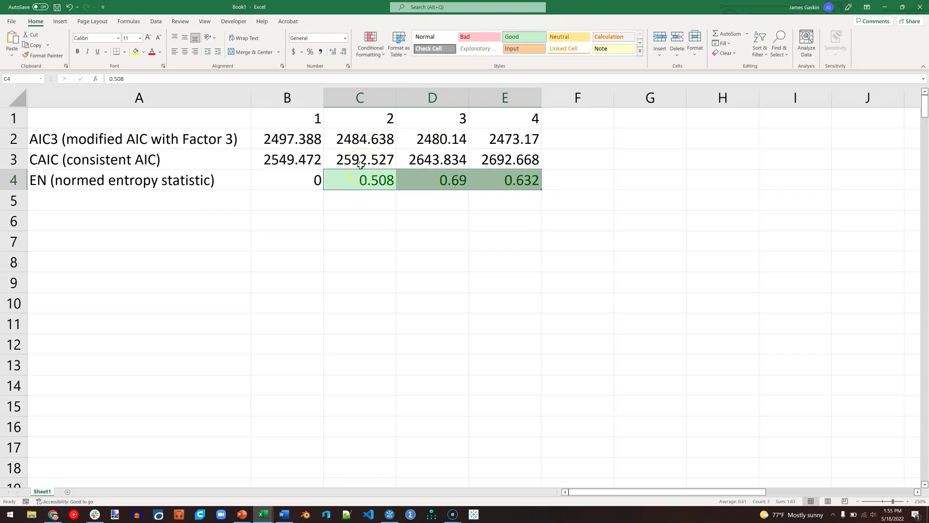
pyautogui.click(301, 141)
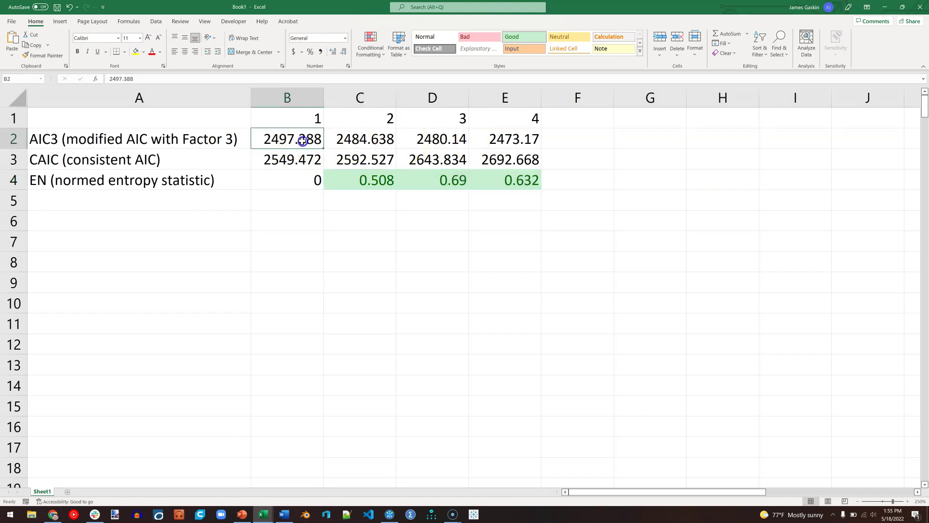
pyautogui.moveTo(301, 142); pyautogui.dragTo(503, 139)
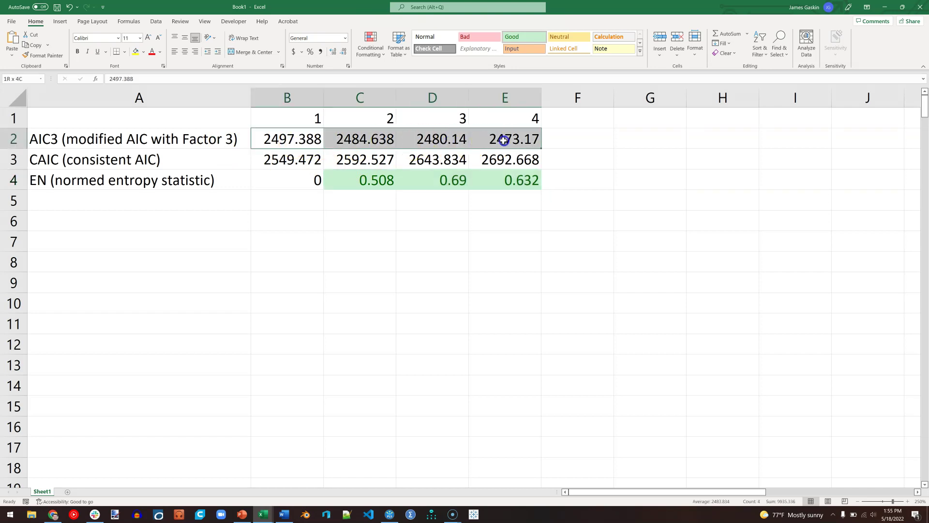
pyautogui.click(382, 57)
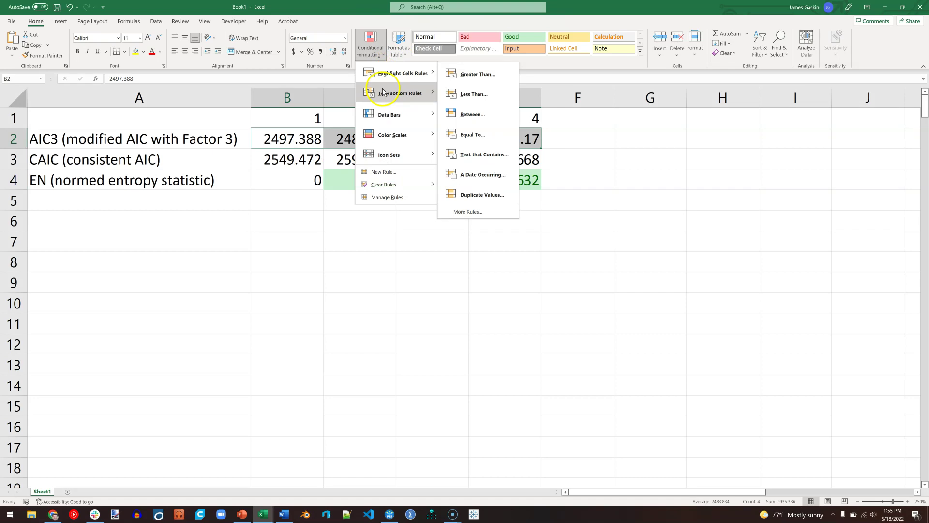
pyautogui.moveTo(383, 92)
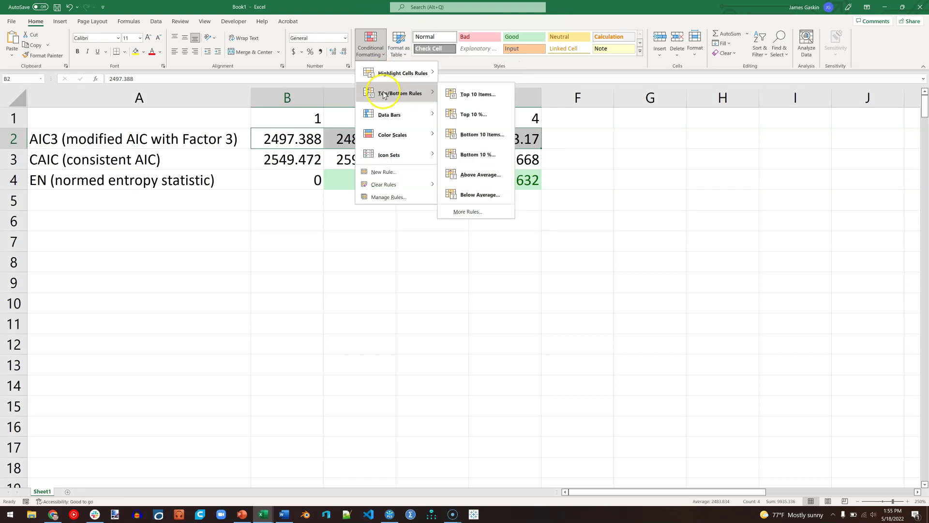
pyautogui.click(497, 141)
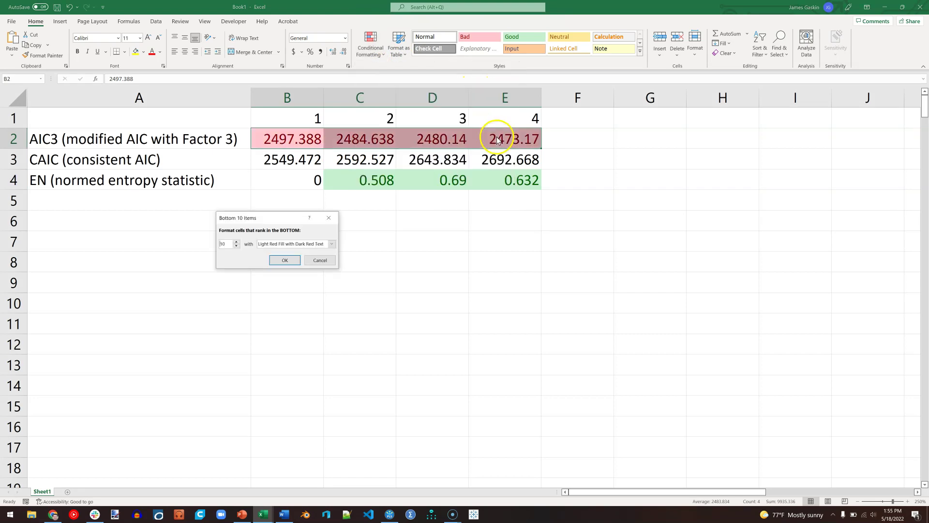
pyautogui.doubleClick(233, 244)
pyautogui.write('1')
pyautogui.press('Return')
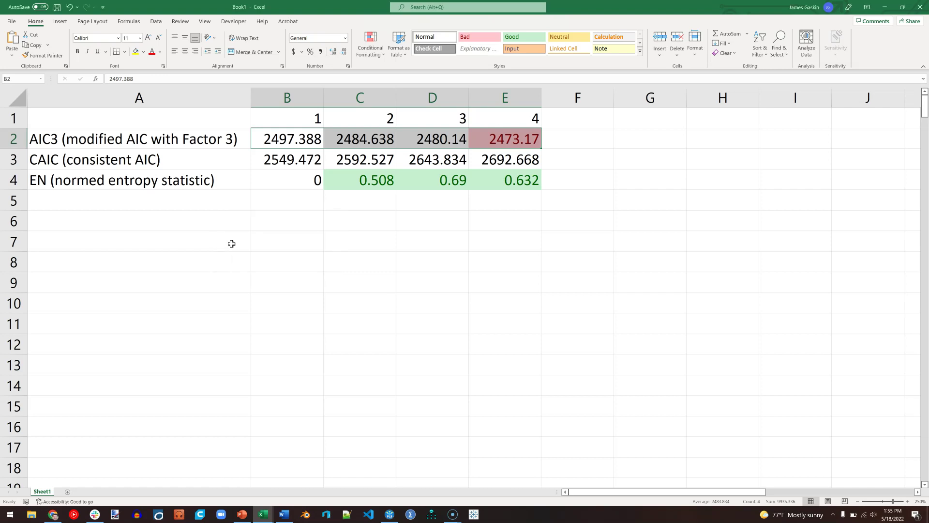
# Step: Format Painter the lowest-value highlight onto the CAIC row B3:E3 and review the results
pyautogui.click(46, 55)
pyautogui.moveTo(285, 160); pyautogui.dragTo(489, 158)
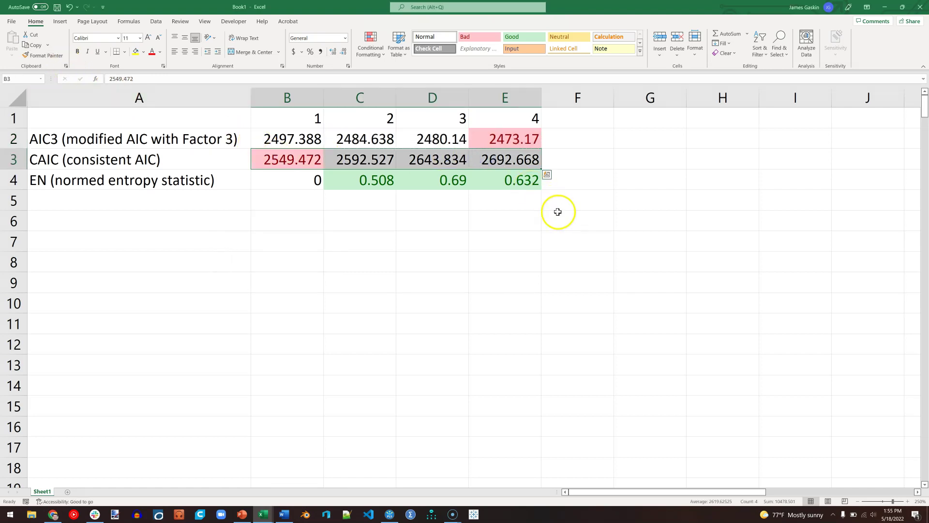
pyautogui.click(571, 186)
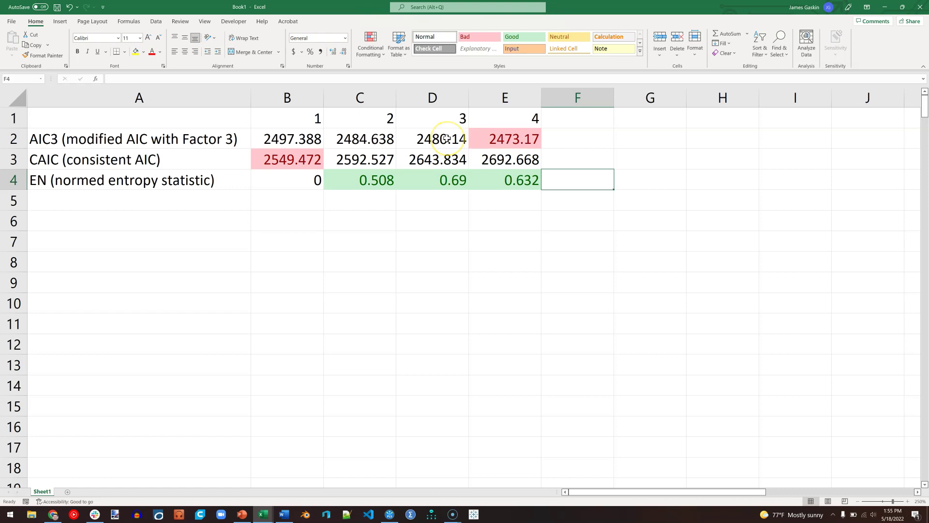
pyautogui.moveTo(446, 139); pyautogui.dragTo(448, 153)
pyautogui.click(446, 101)
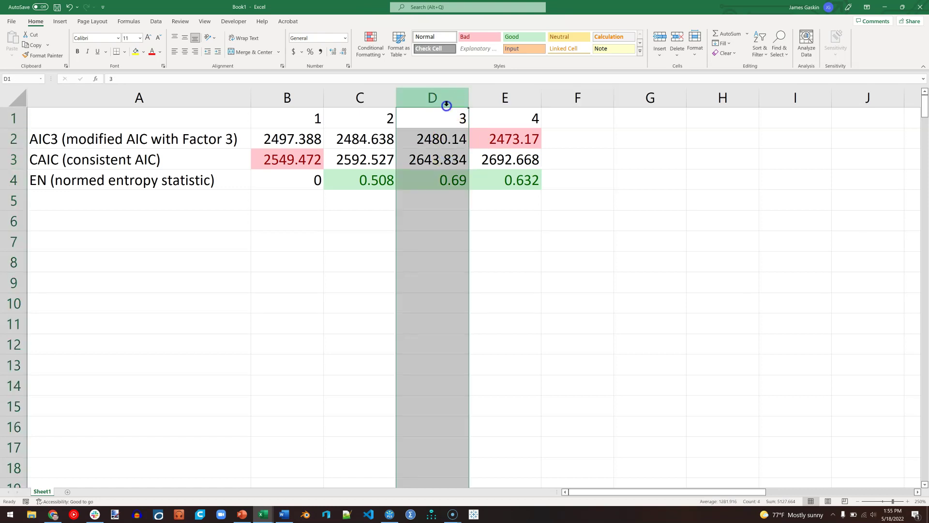
pyautogui.click(547, 198)
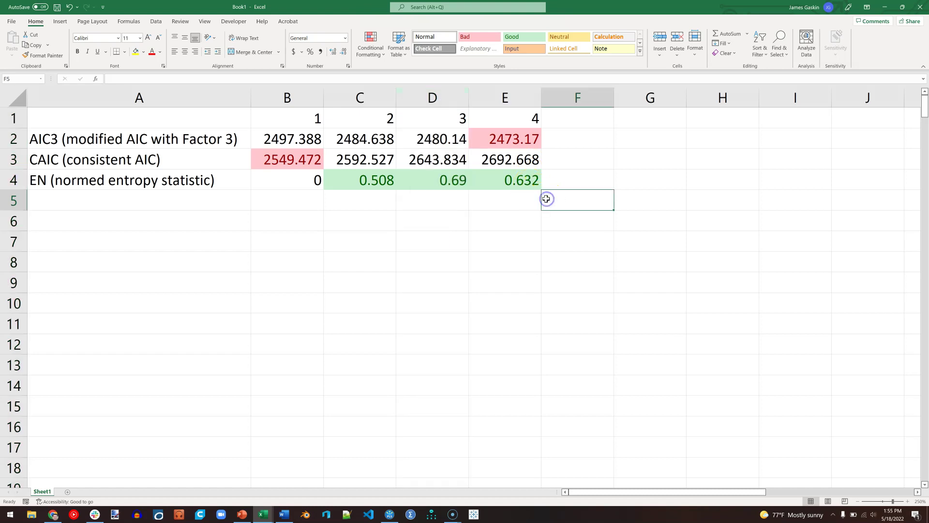
pyautogui.click(524, 141)
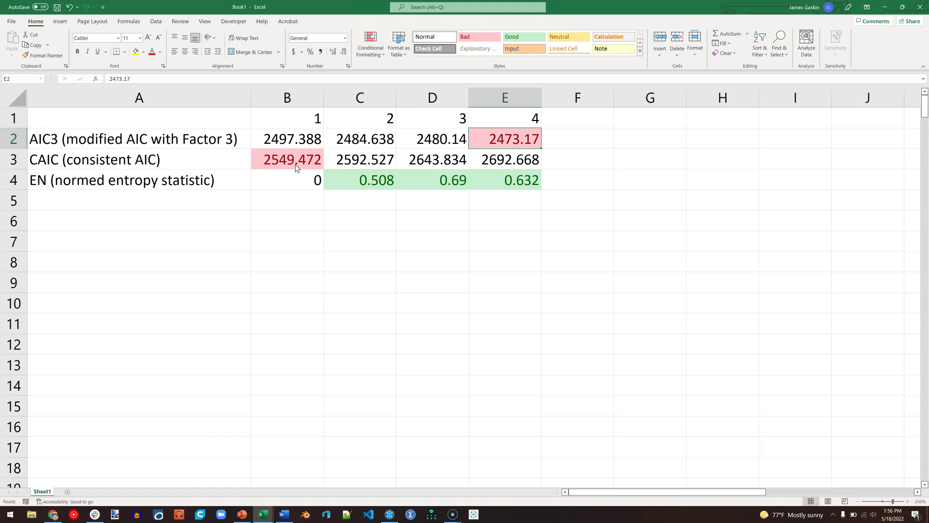
# Step: Check the four segment sizes 0.431, 0.260, 0.228 and 0.081 in SmartPLS, then return to Excel
pyautogui.hotkey('alt', 'Tab')
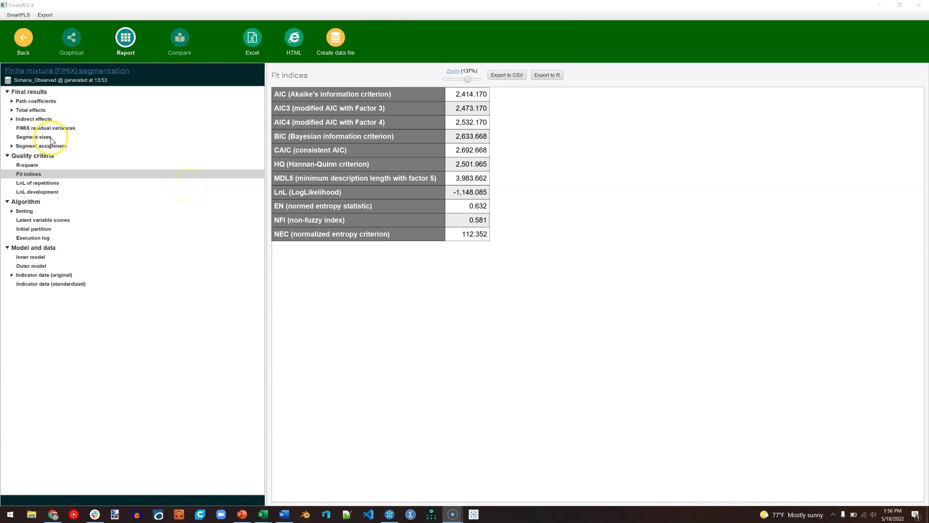
pyautogui.click(35, 137)
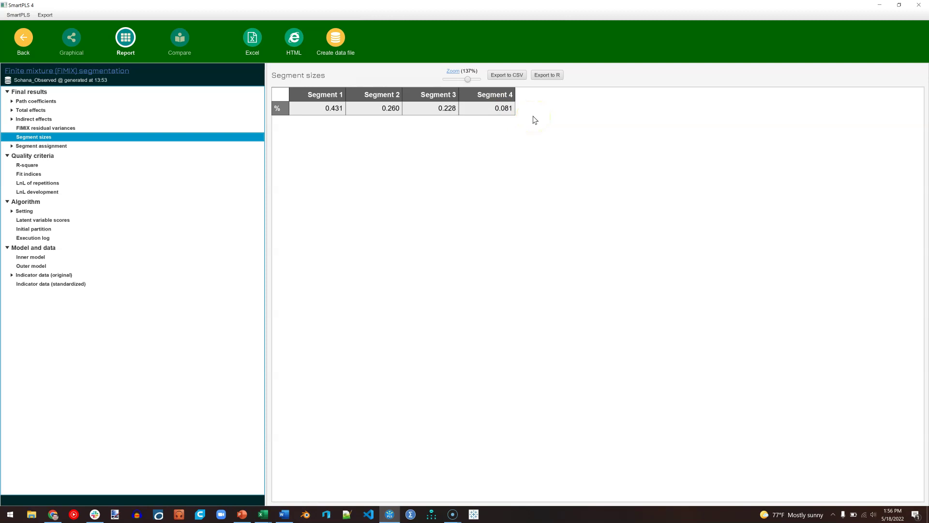
pyautogui.hotkey('alt', 'Tab')
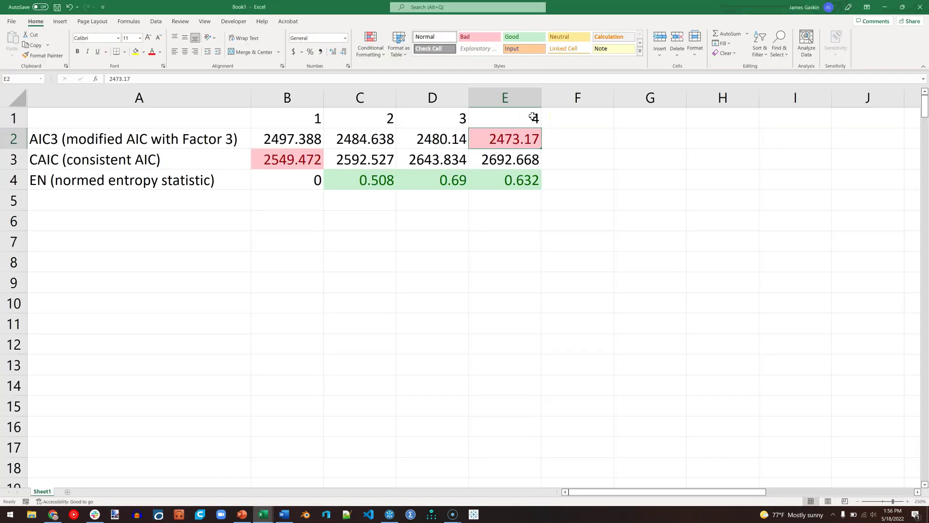
# Step: Add a 'Summed Fit' row with =SUM(B2:B3) filled across B5:E5
pyautogui.click(155, 206)
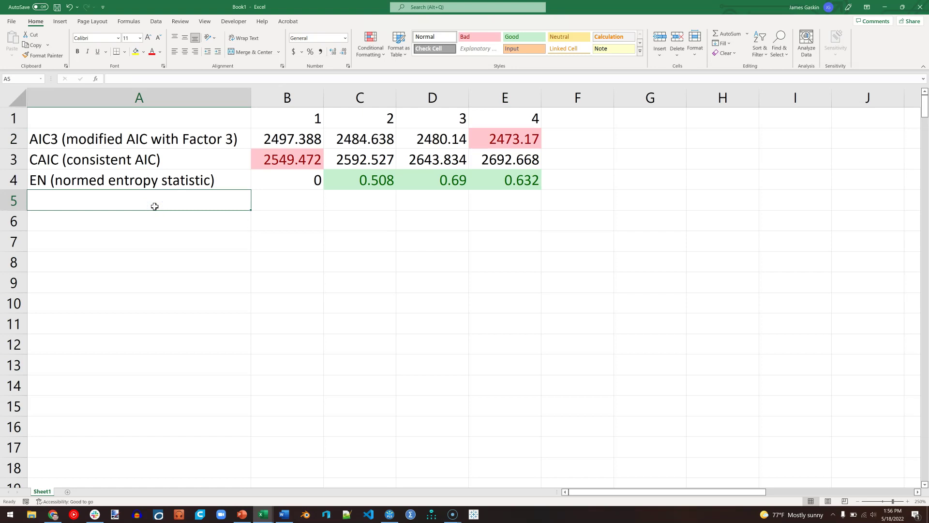
pyautogui.write('Summed F')
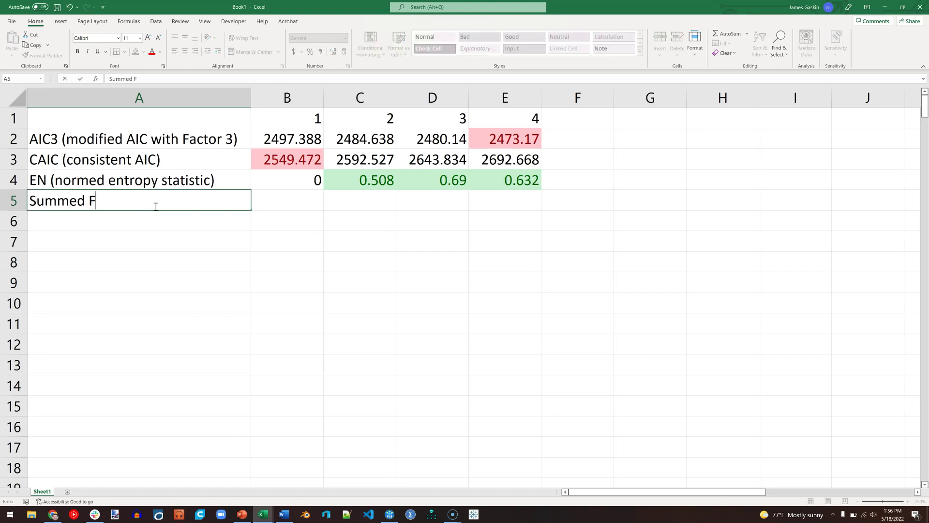
pyautogui.write('it')
pyautogui.press('Tab')
pyautogui.write('=SUM(')
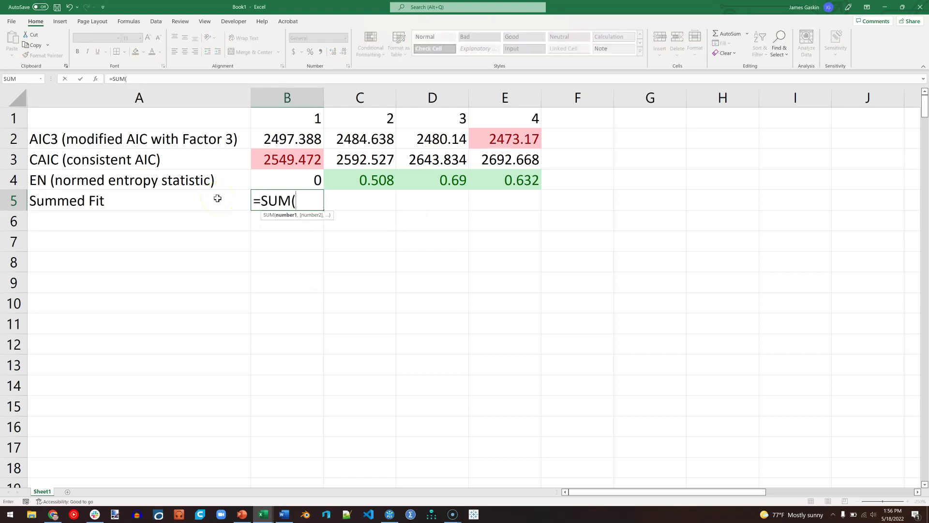
pyautogui.press('Up')
pyautogui.press('Up')
pyautogui.hotkey('shift', 'Up')
pyautogui.press('Return')
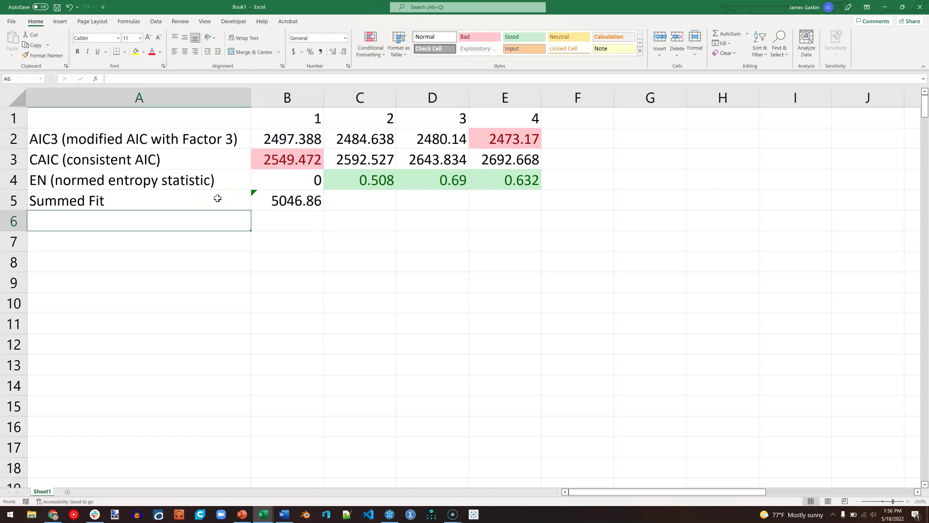
pyautogui.click(271, 203)
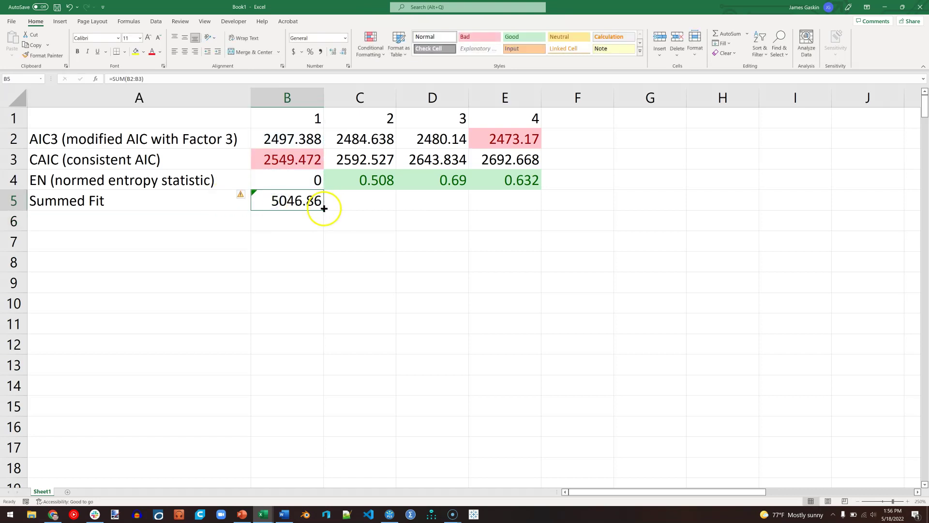
pyautogui.moveTo(322, 209); pyautogui.dragTo(511, 209)
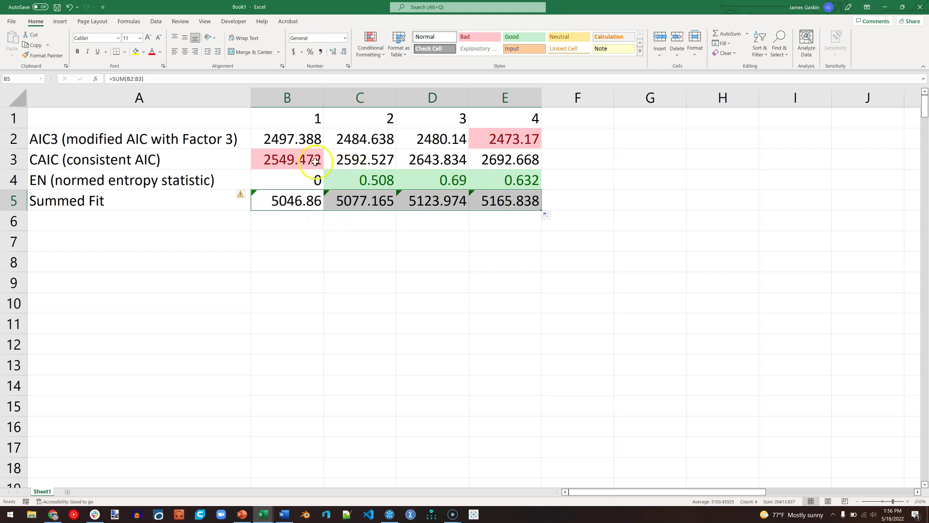
# Step: Copy the CAIC row's lowest-value highlight onto B5:E5, flagging 5046.86, and review the two-segment column
pyautogui.moveTo(293, 160); pyautogui.dragTo(510, 160)
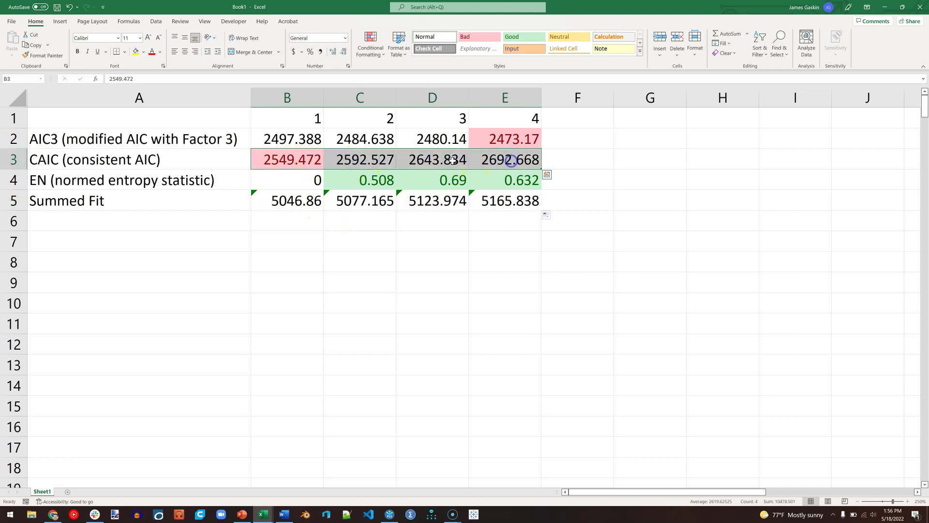
pyautogui.click(46, 56)
pyautogui.moveTo(263, 199)
pyautogui.mouseDown()
pyautogui.moveTo(533, 203)
pyautogui.moveTo(520, 199)
pyautogui.mouseUp()
pyautogui.click(299, 207)
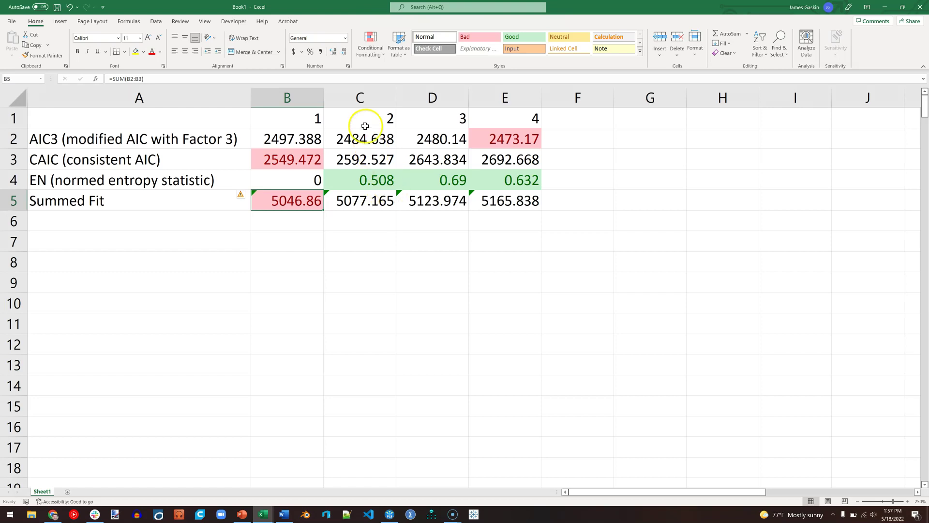
pyautogui.moveTo(363, 118); pyautogui.dragTo(364, 195)
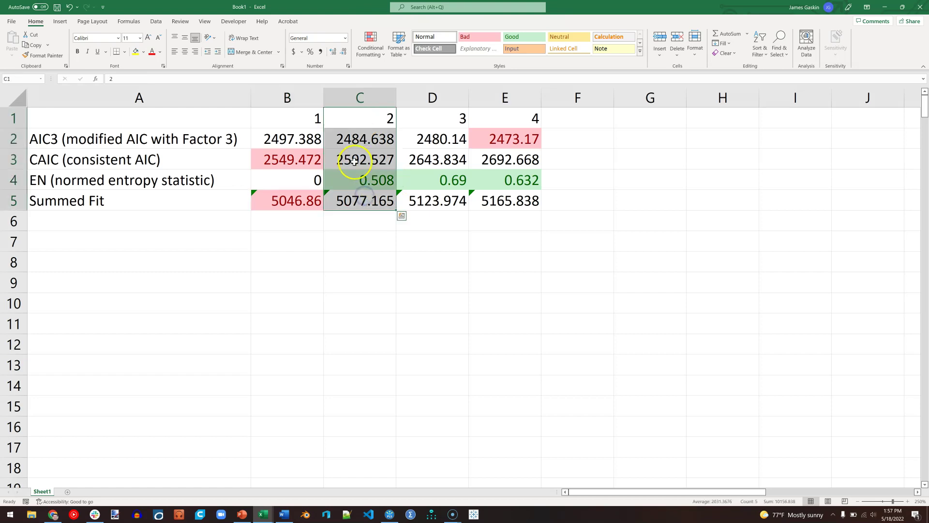
pyautogui.moveTo(360, 137); pyautogui.dragTo(357, 162)
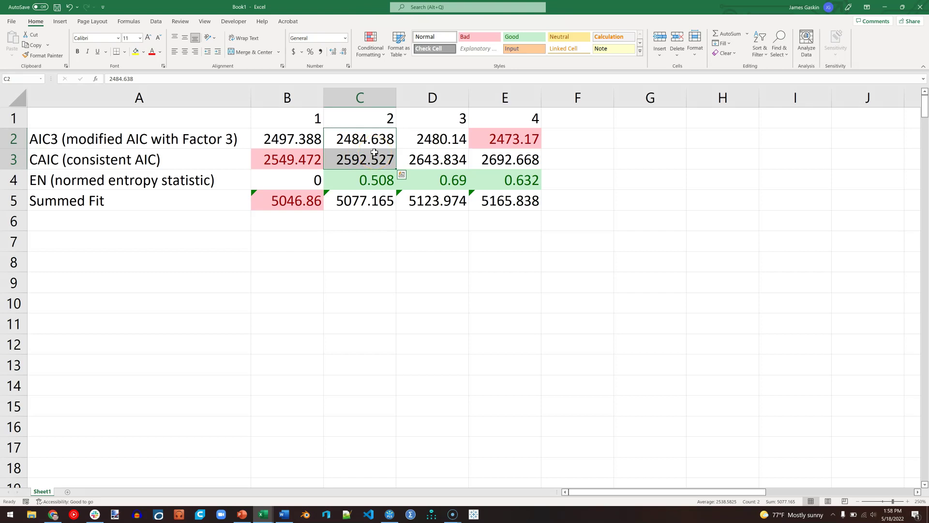
# Step: Open the FIMIX report calculated at 13:52 and view segment sizes 0.715 and 0.285
pyautogui.hotkey('alt', 'Tab')
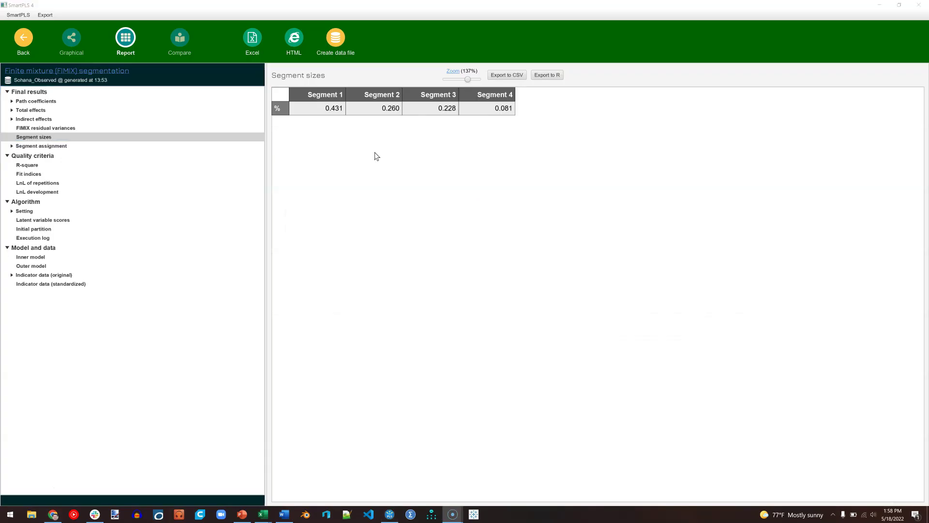
pyautogui.click(24, 42)
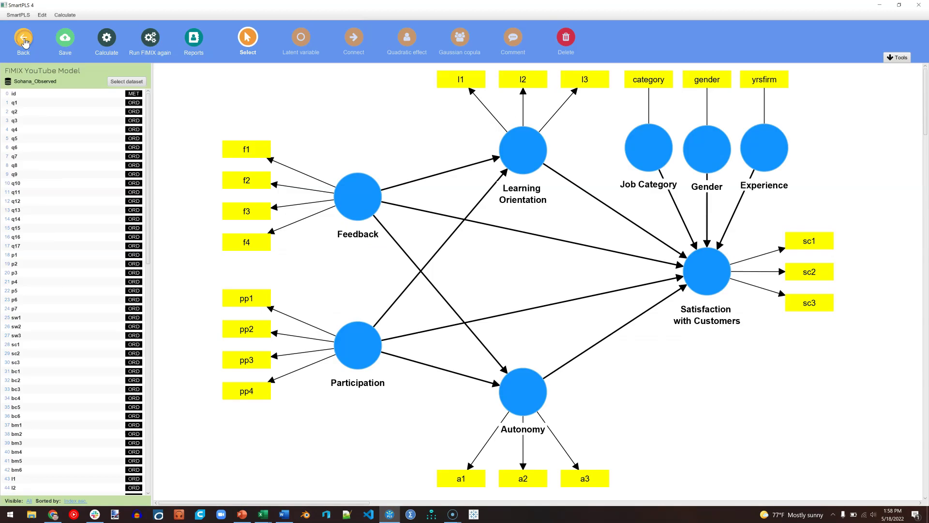
pyautogui.click(192, 40)
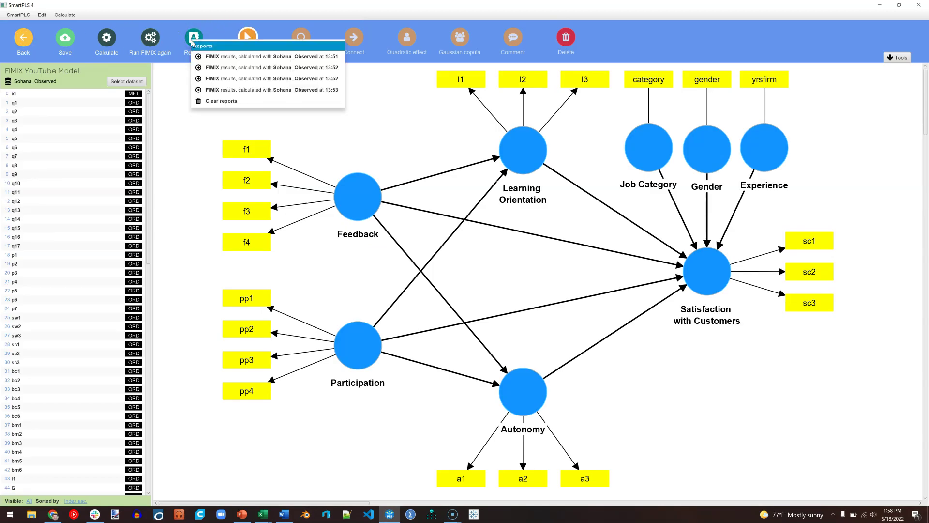
pyautogui.click(292, 83)
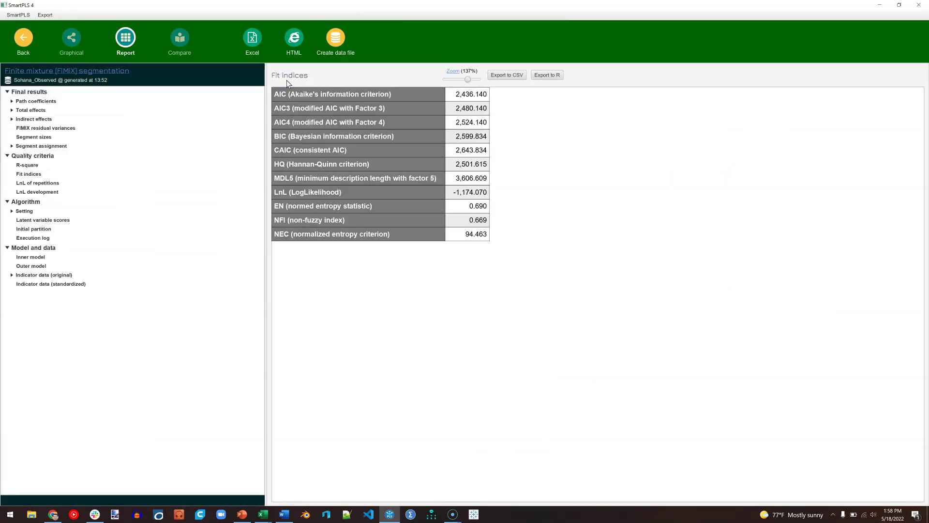
pyautogui.click(40, 139)
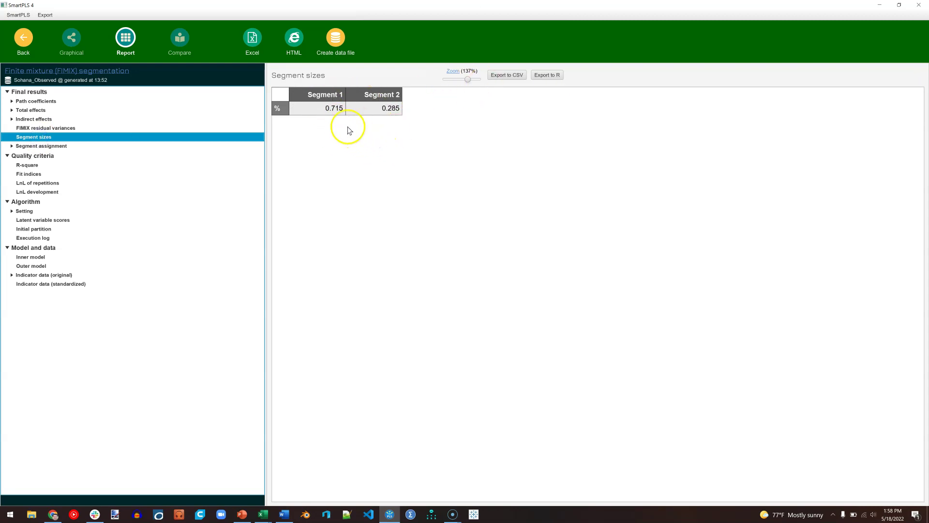
pyautogui.click(338, 114)
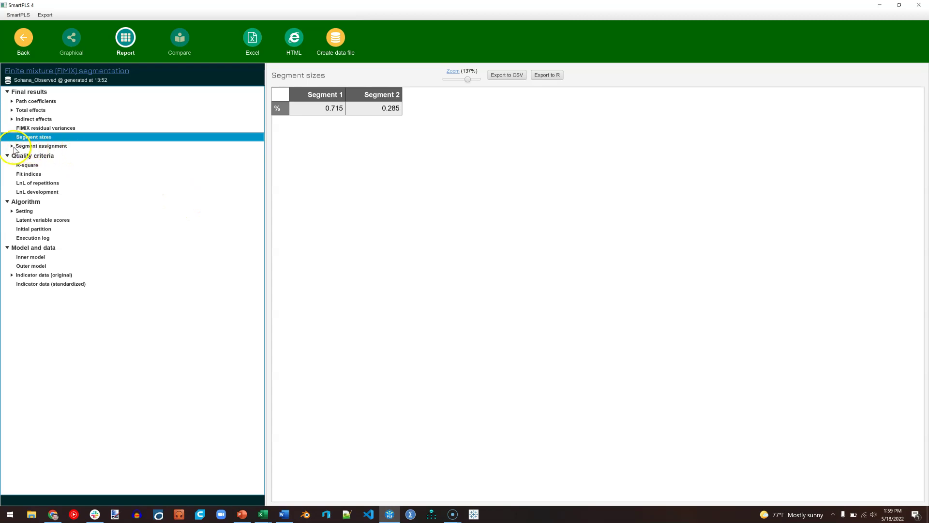
# Step: Expand Segment assignment and compare membership probabilities with the discrete segment assignment table
pyautogui.click(12, 146)
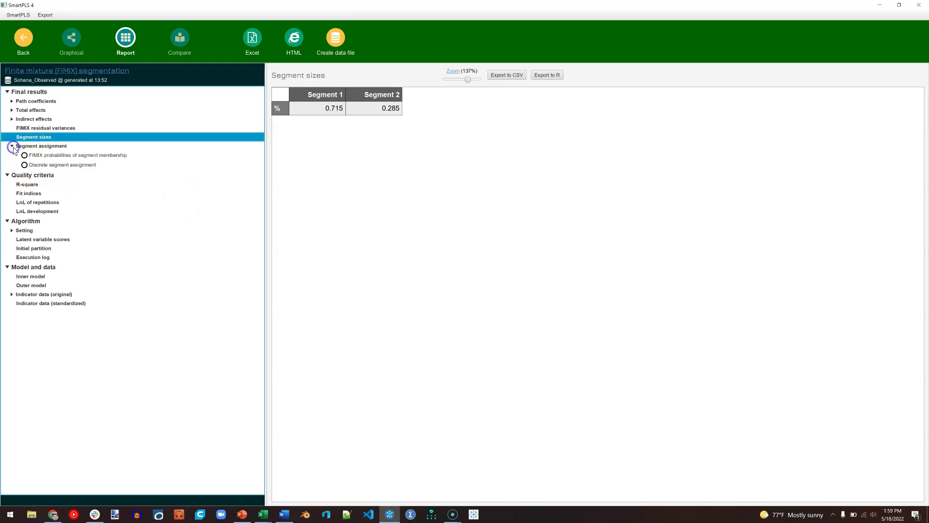
pyautogui.click(62, 156)
pyautogui.click(66, 166)
pyautogui.click(71, 156)
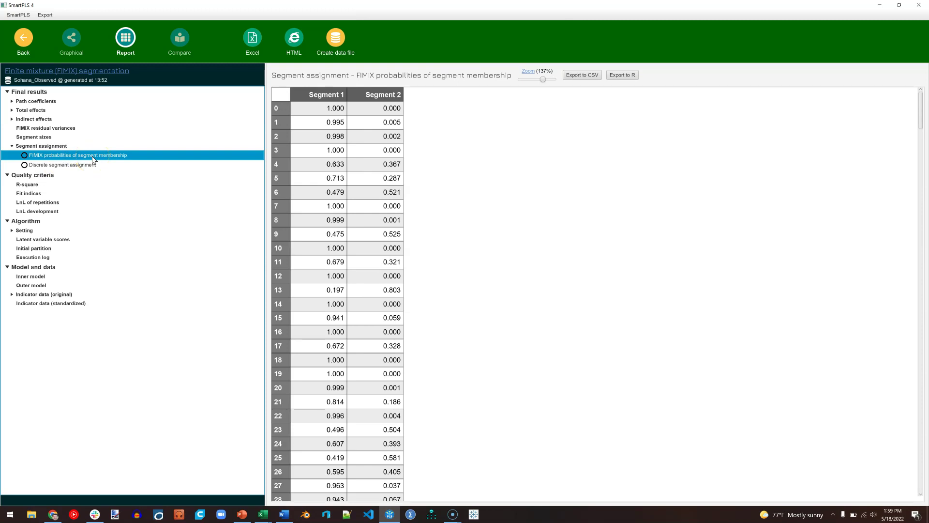
pyautogui.click(88, 166)
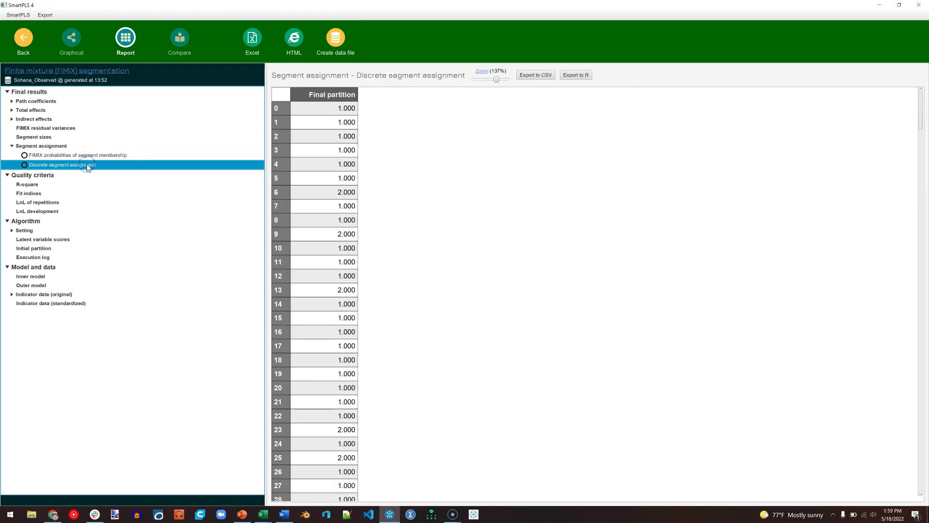
pyautogui.click(122, 167)
# Step: Create a data file with a 'FIMIX' name prefix, excluding probabilistic assignments
pyautogui.click(336, 38)
pyautogui.moveTo(440, 214); pyautogui.dragTo(503, 215)
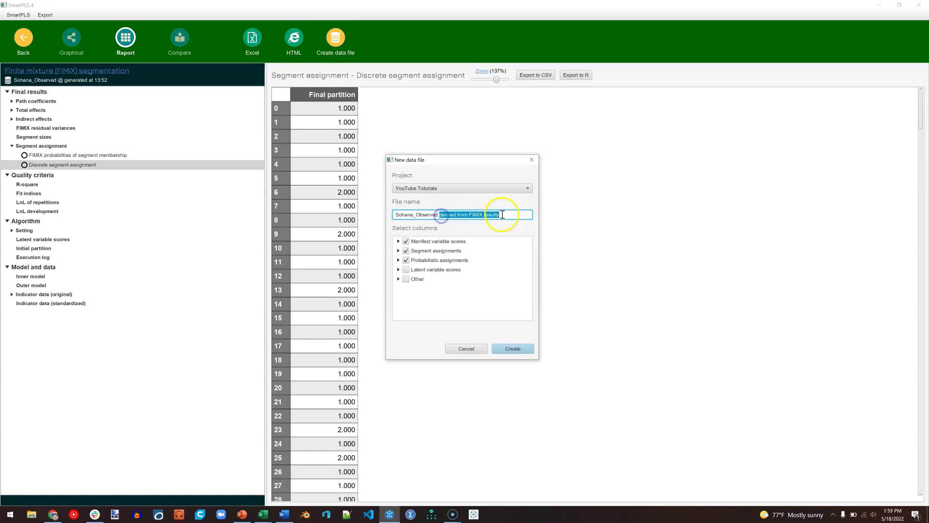
pyautogui.press('BackSpace')
pyautogui.press('Home')
pyautogui.write('FIMIX')
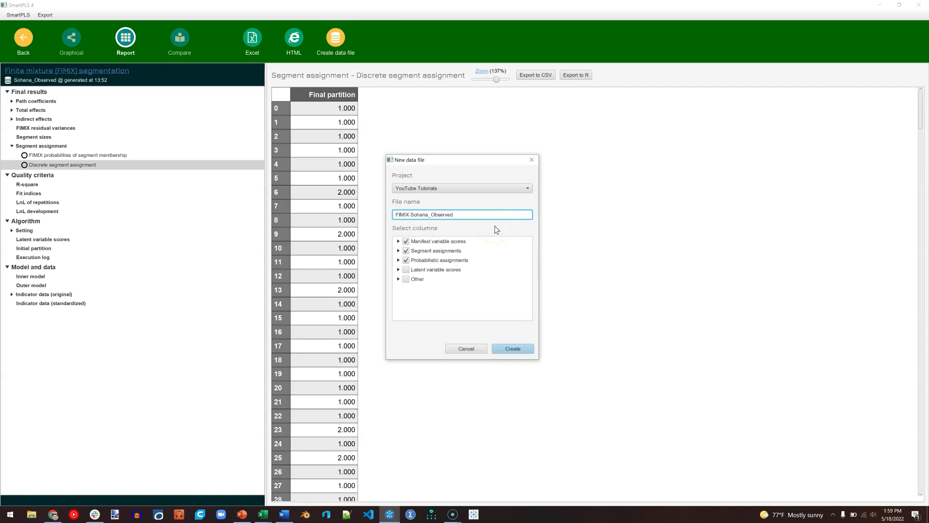
pyautogui.click(407, 260)
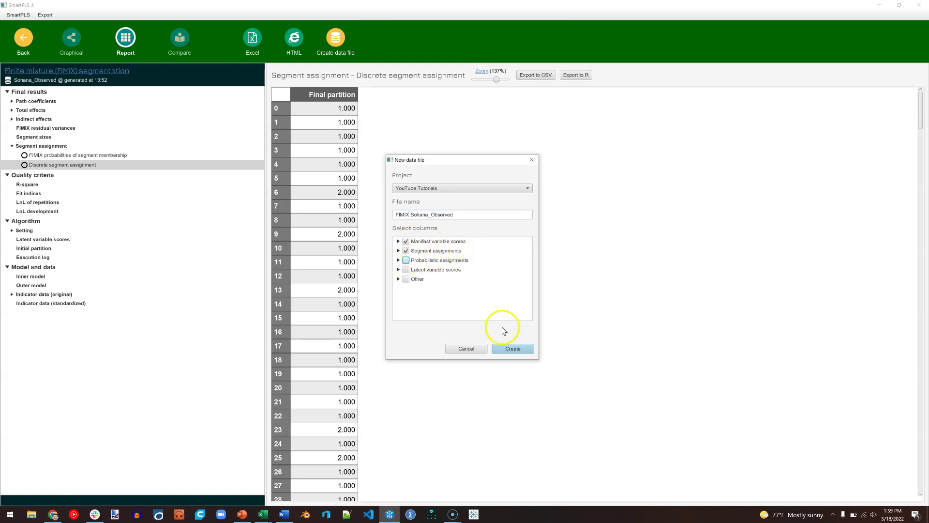
pyautogui.click(511, 350)
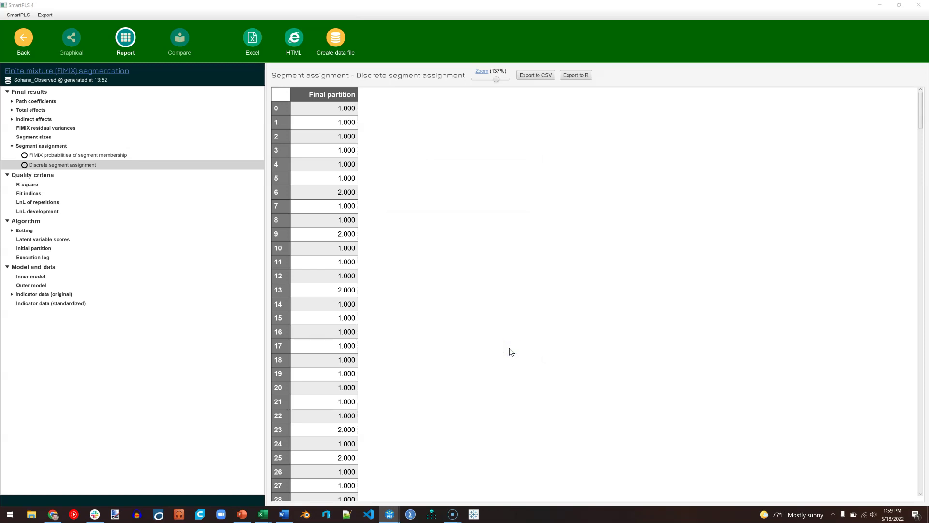
# Step: Open the new FIMIX data file and show its indicator correlations matrix
pyautogui.click(24, 41)
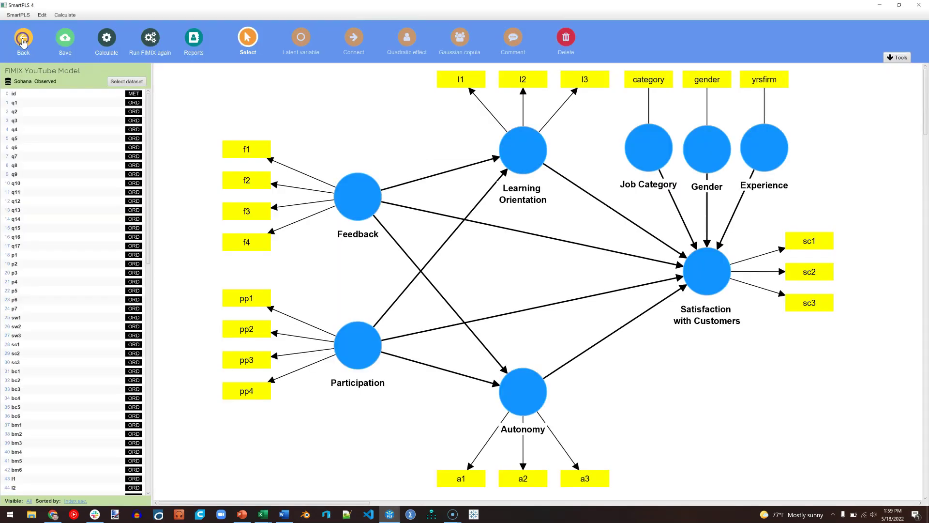
pyautogui.click(23, 40)
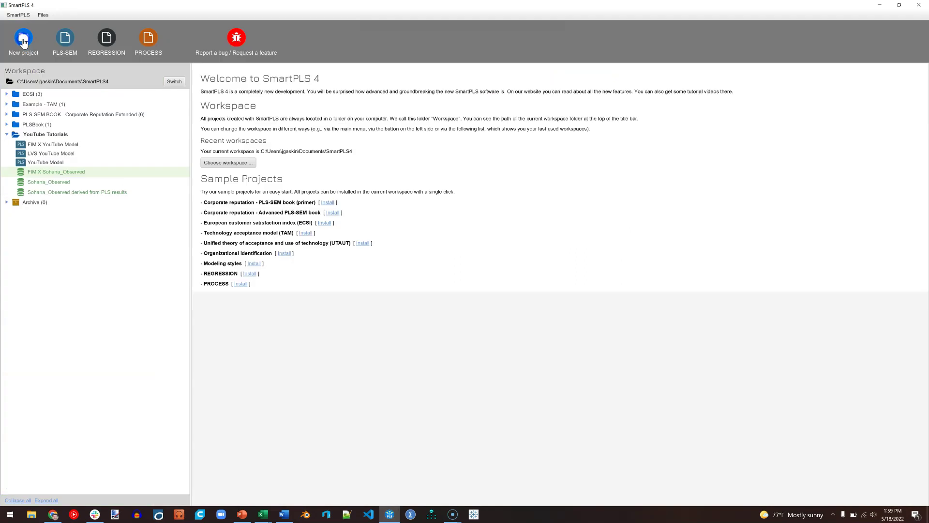
pyautogui.doubleClick(77, 175)
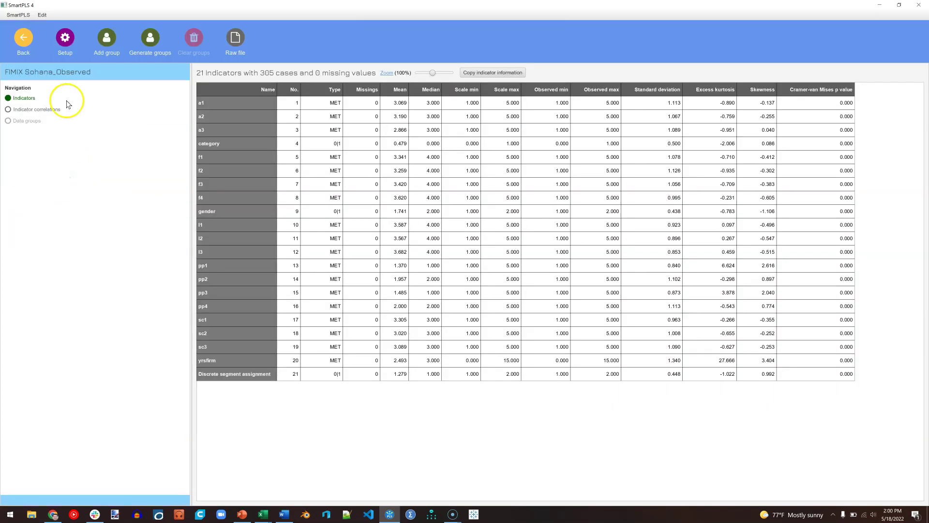
pyautogui.click(44, 111)
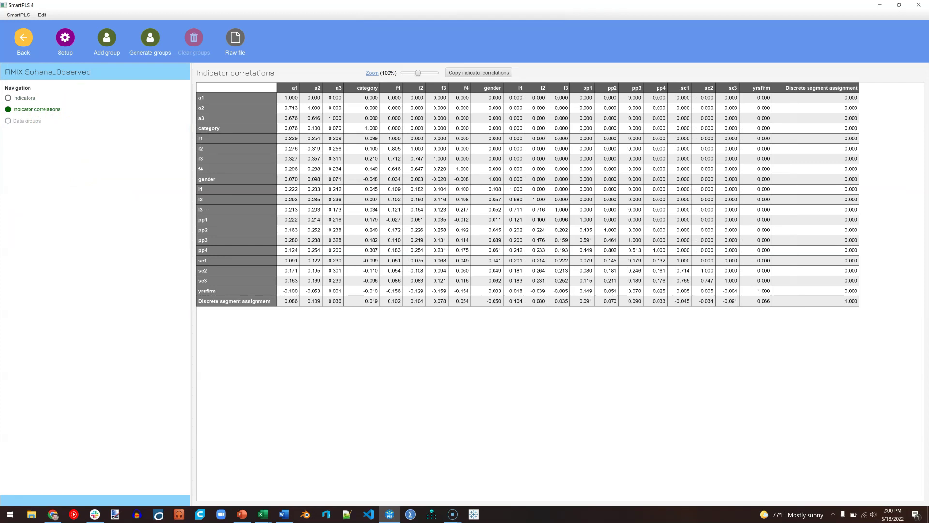
# Step: Copy the indicator correlations into the Excel sheet at cell A8
pyautogui.click(476, 73)
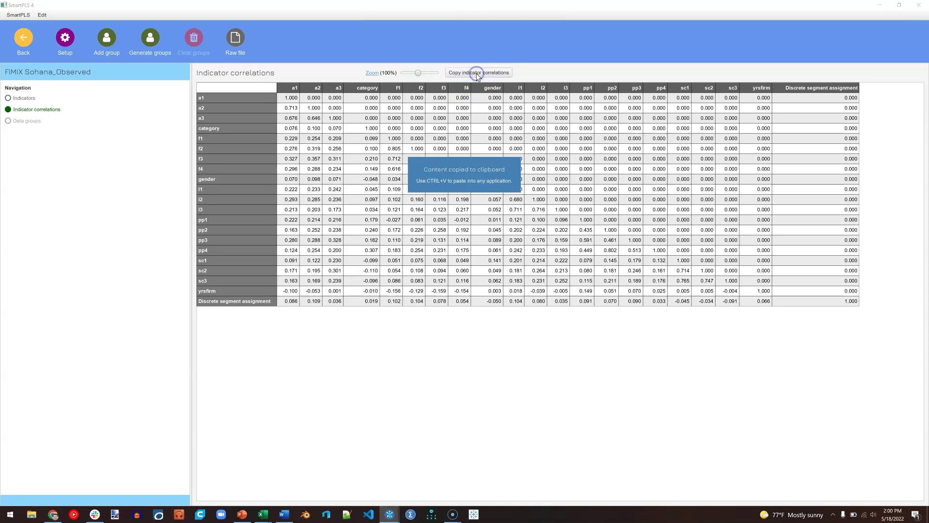
pyautogui.hotkey('alt', 'Tab')
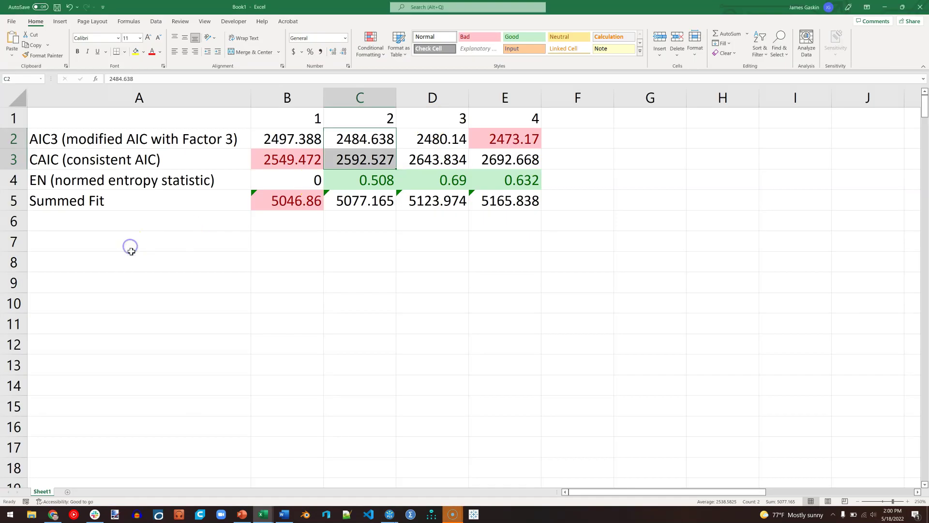
pyautogui.click(133, 256)
pyautogui.hotkey('ctrl', 'v')
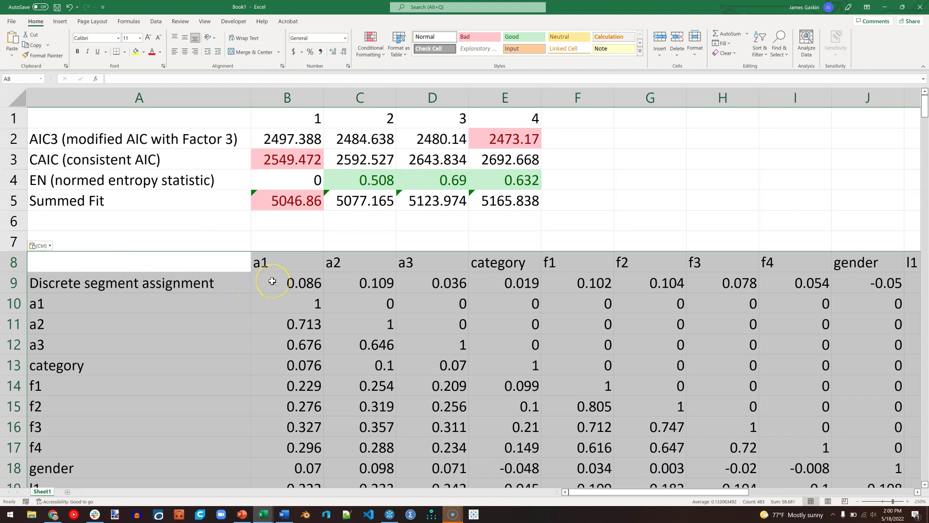
# Step: Apply a Greater Than highlight rule to the row 9 correlations B9:V9, then select fit table A1:E5
pyautogui.click(188, 283)
pyautogui.click(278, 286)
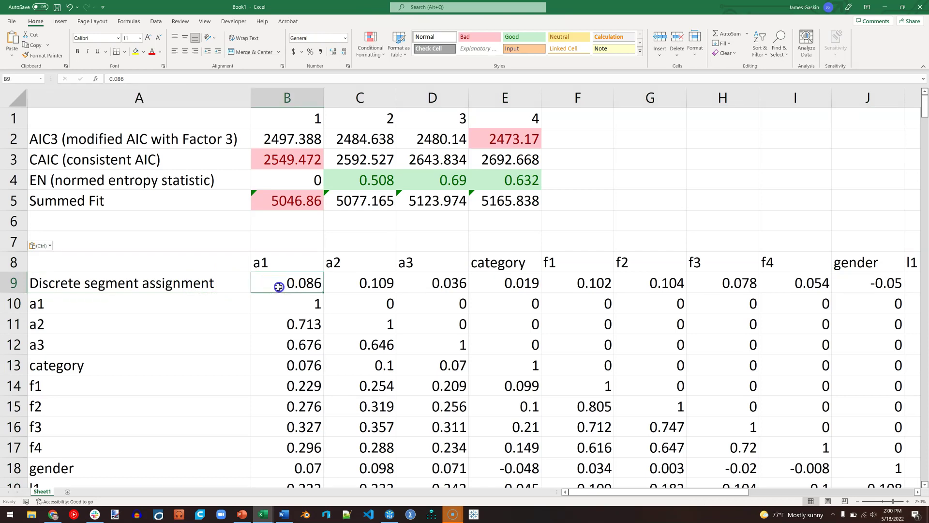
pyautogui.hotkey('ctrl', 'shift', 'Right')
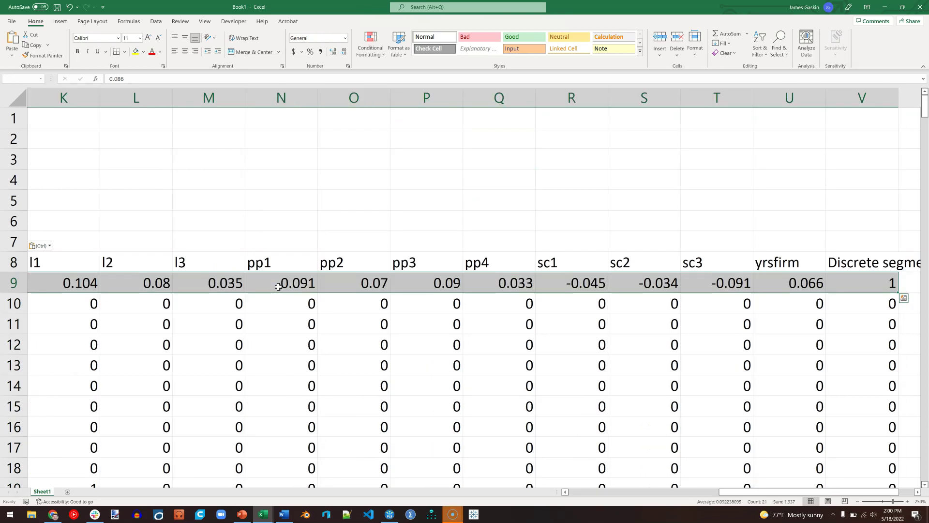
pyautogui.click(379, 54)
pyautogui.click(395, 76)
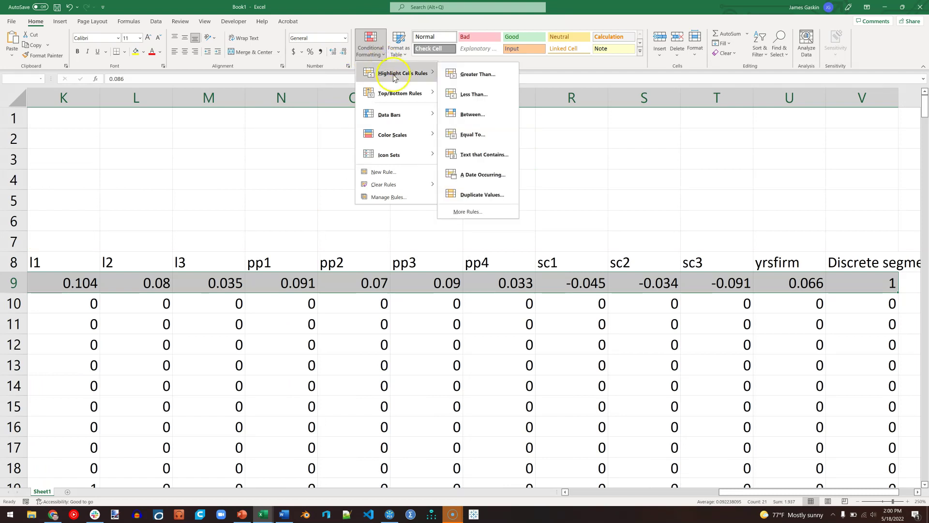
pyautogui.click(477, 75)
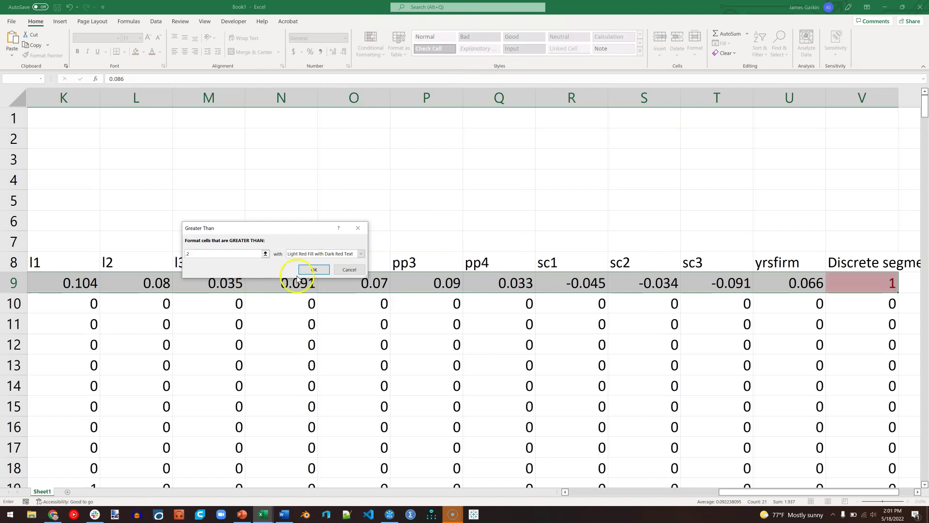
pyautogui.click(323, 270)
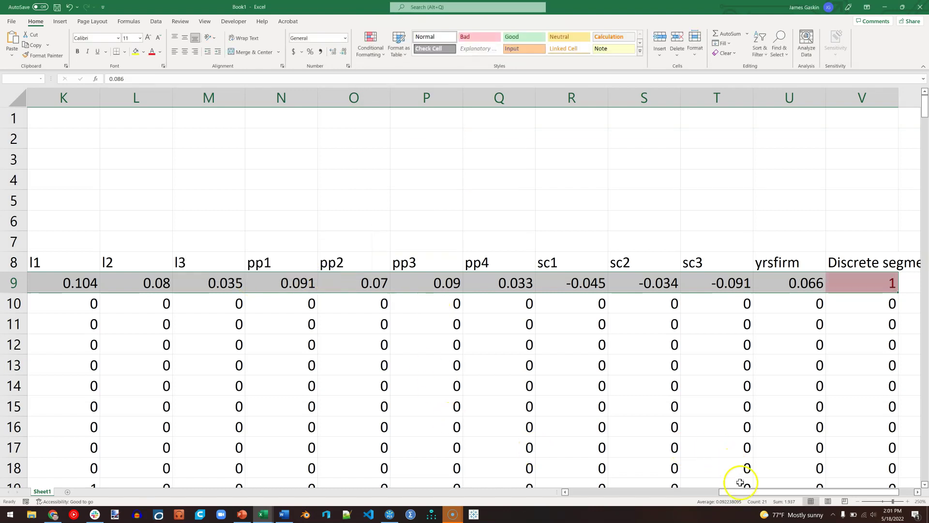
pyautogui.moveTo(742, 491); pyautogui.dragTo(404, 493)
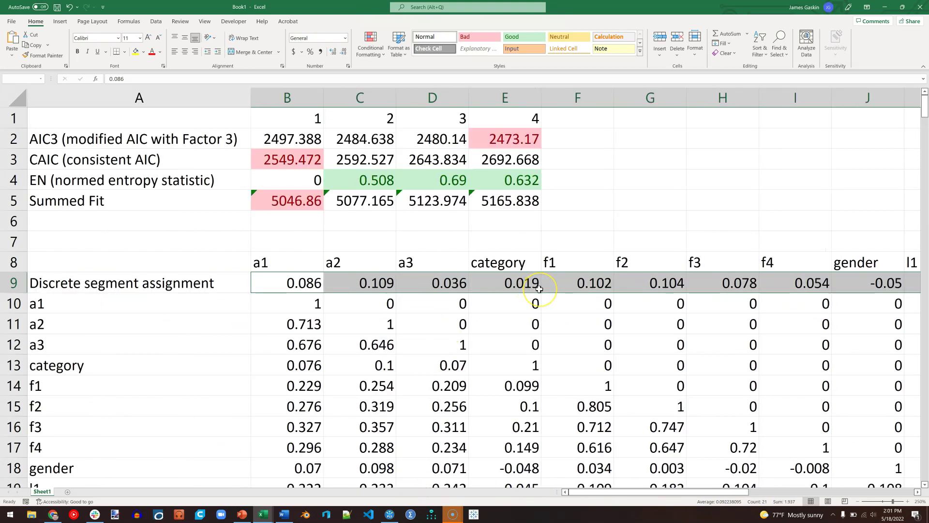
pyautogui.moveTo(172, 118); pyautogui.dragTo(514, 198)
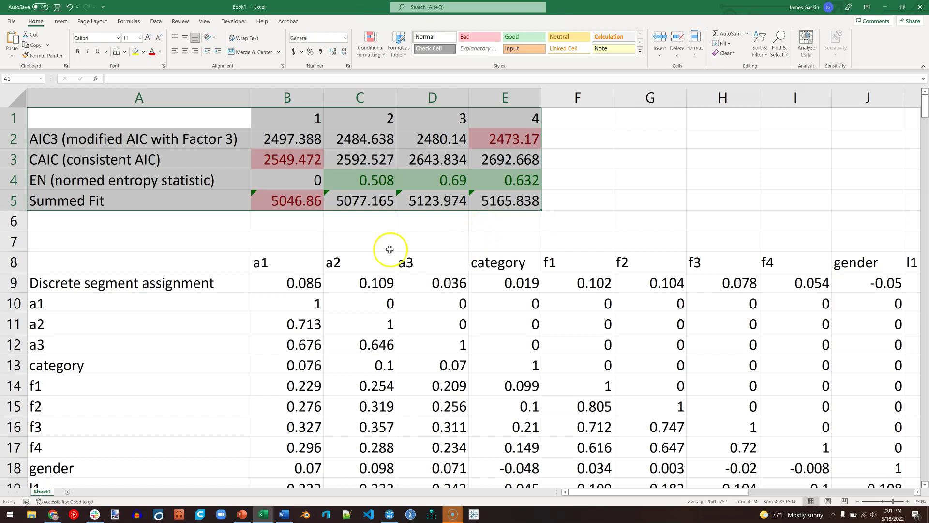
pyautogui.click(346, 281)
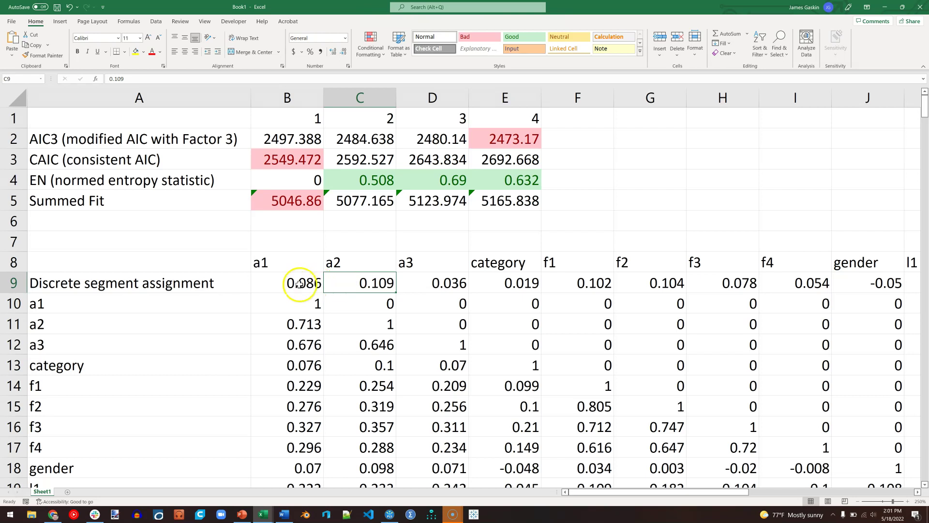
pyautogui.click(312, 283)
pyautogui.hotkey('ctrl', 'shift', 'Right')
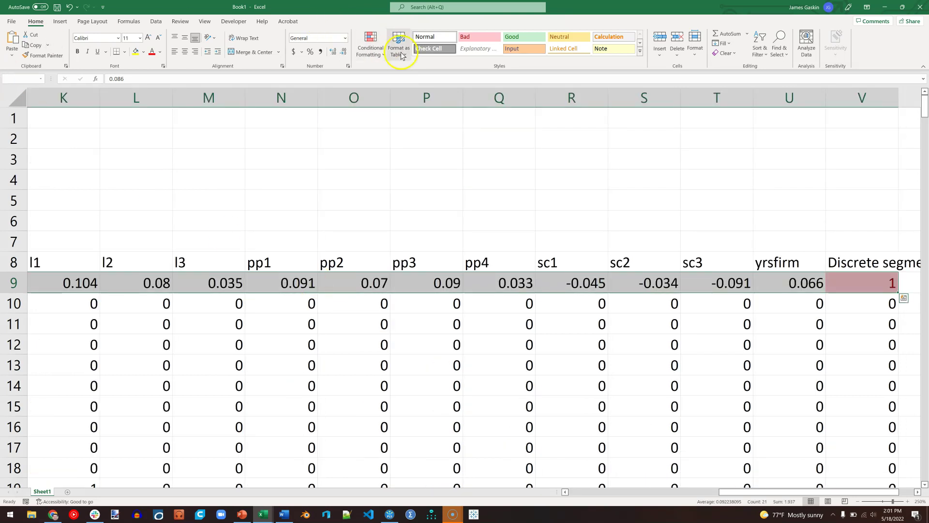
pyautogui.click(384, 56)
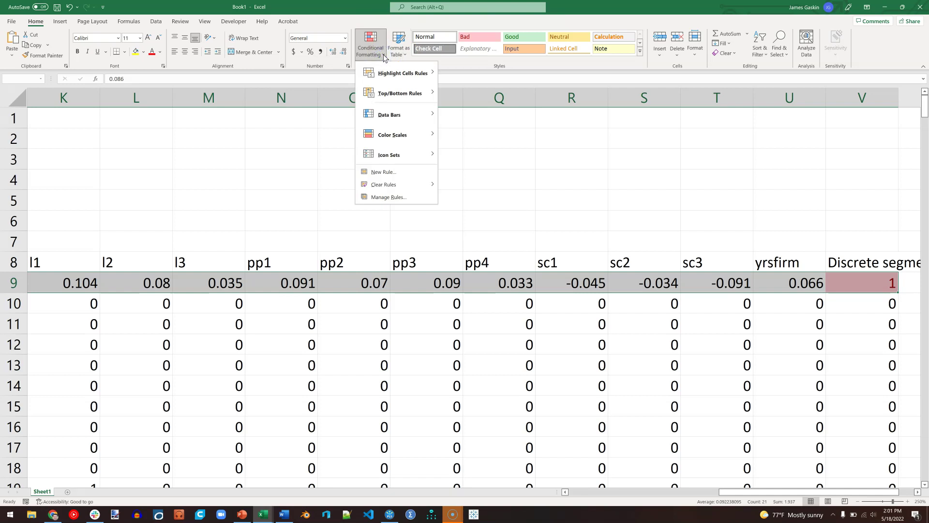
pyautogui.moveTo(400, 93)
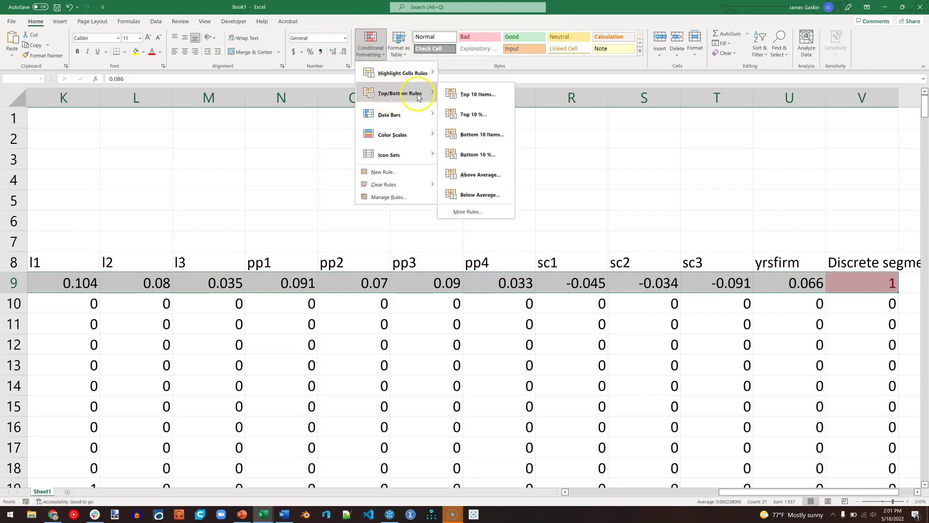
pyautogui.click(482, 94)
pyautogui.doubleClick(224, 244)
pyautogui.write('2')
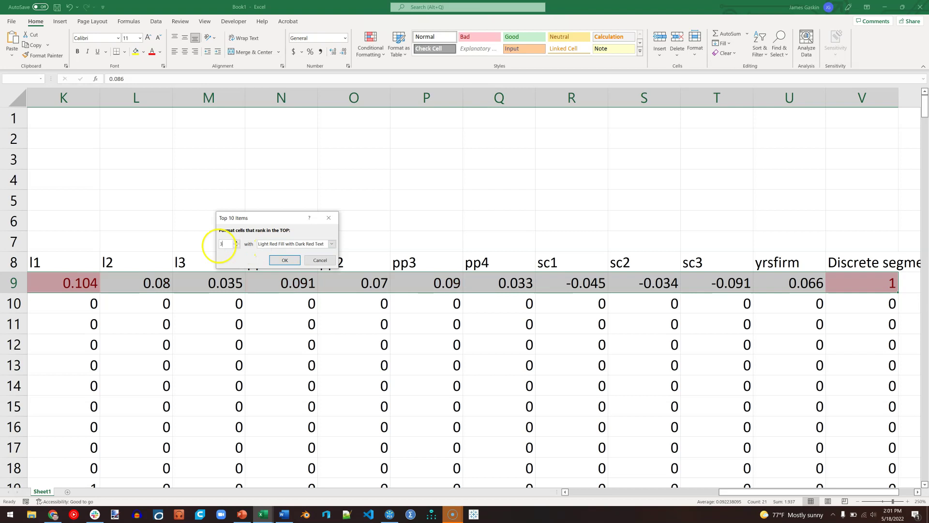
pyautogui.click(284, 260)
pyautogui.hscroll(-5, 829, 280)
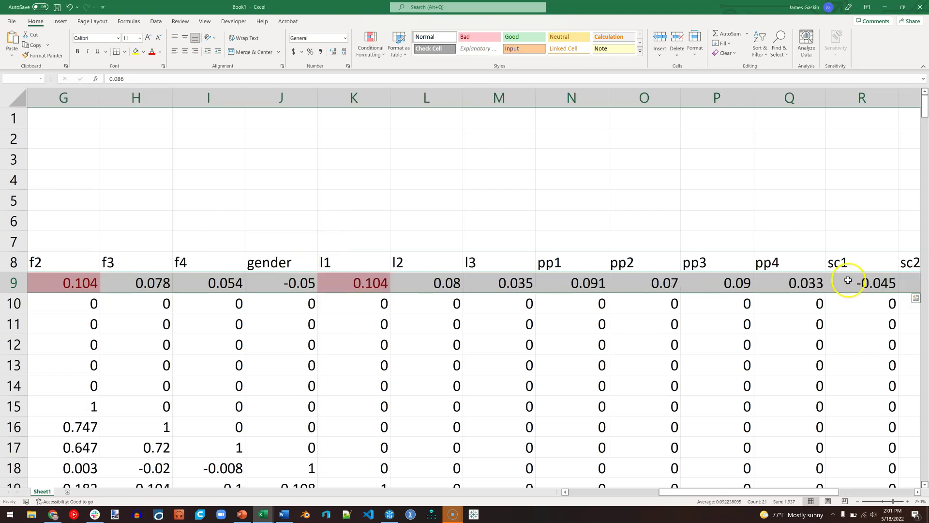
pyautogui.scroll(-2, 808, 275)
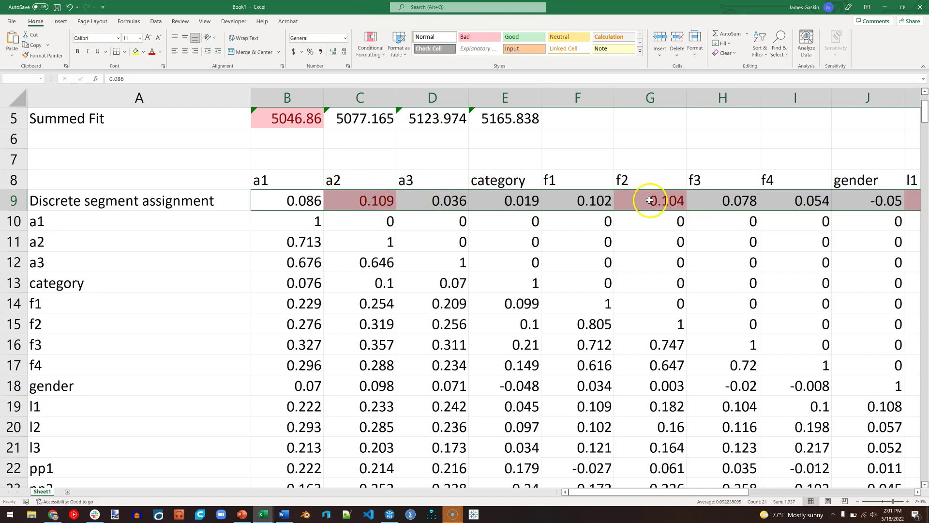
pyautogui.hscroll(4, 648, 198)
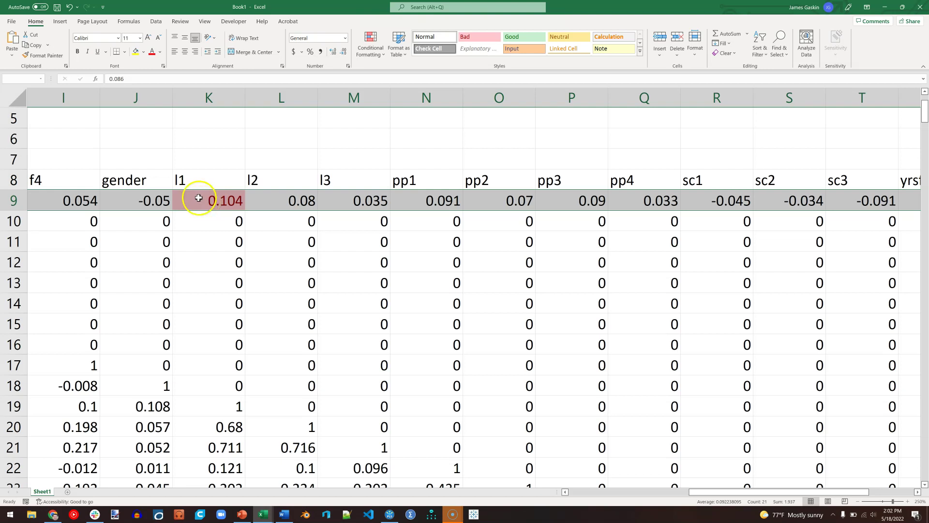
pyautogui.hscroll(-4, 206, 199)
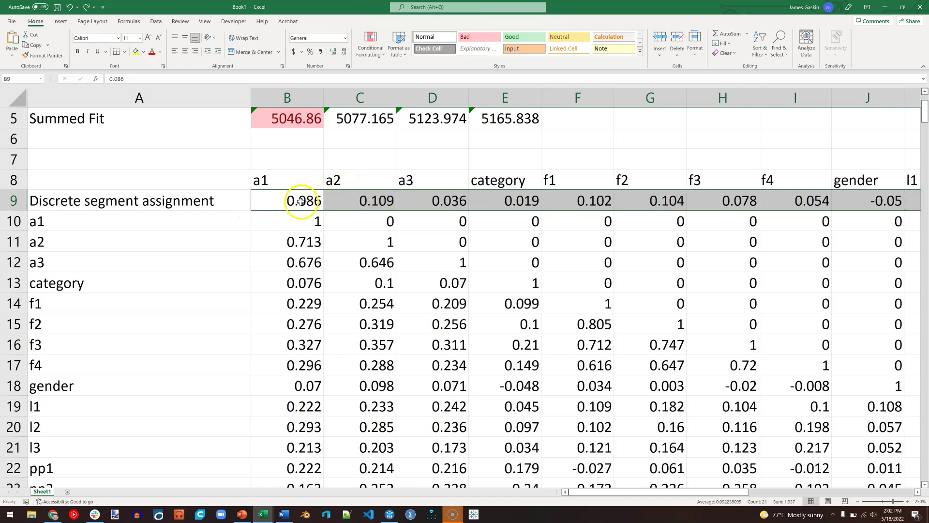
# Step: Apply the red Bad cell style to the a1–a3 correlations in B9:D9 (0.086, 0.109, 0.036)
pyautogui.moveTo(291, 202); pyautogui.dragTo(406, 201)
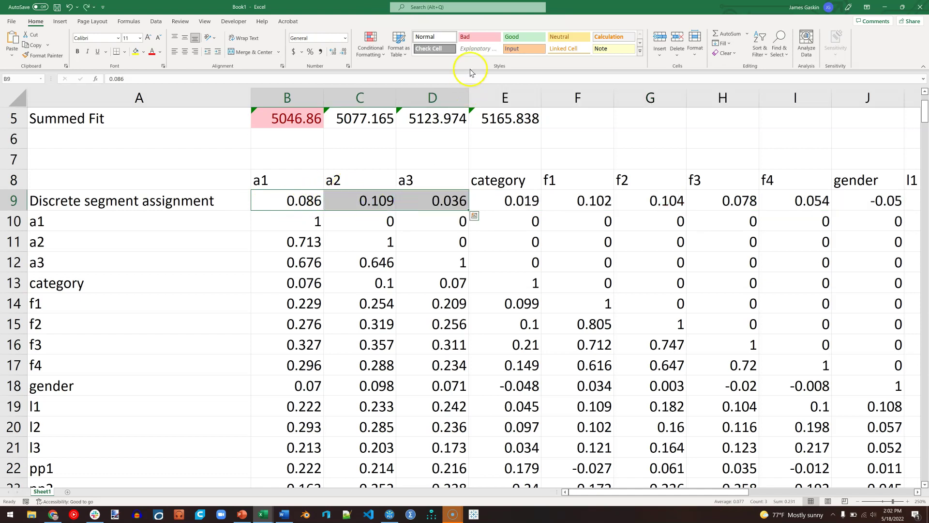
pyautogui.click(478, 37)
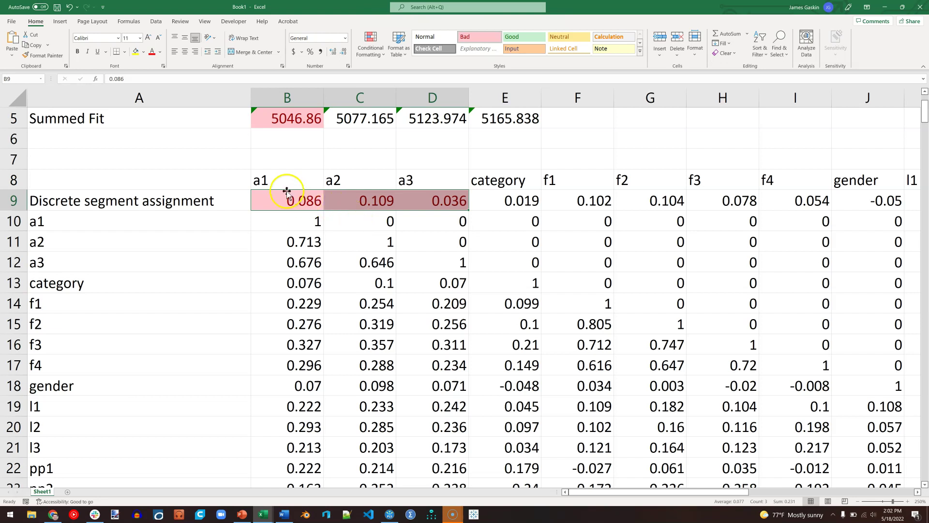
pyautogui.moveTo(305, 204); pyautogui.dragTo(408, 207)
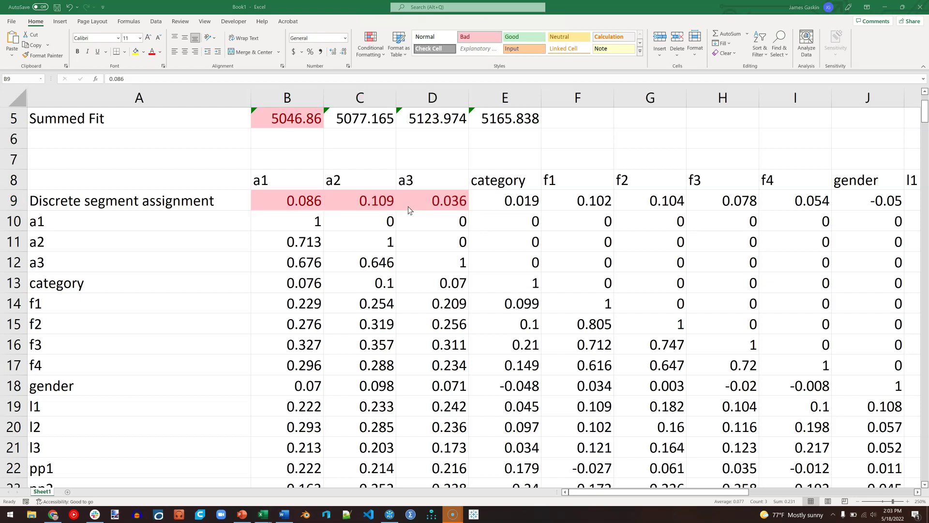
# Step: Generate data groups from $0 Discrete segment assignment: Group_1.000 (220 cases) and Group_2.000 (85)
pyautogui.hotkey('alt', 'Tab')
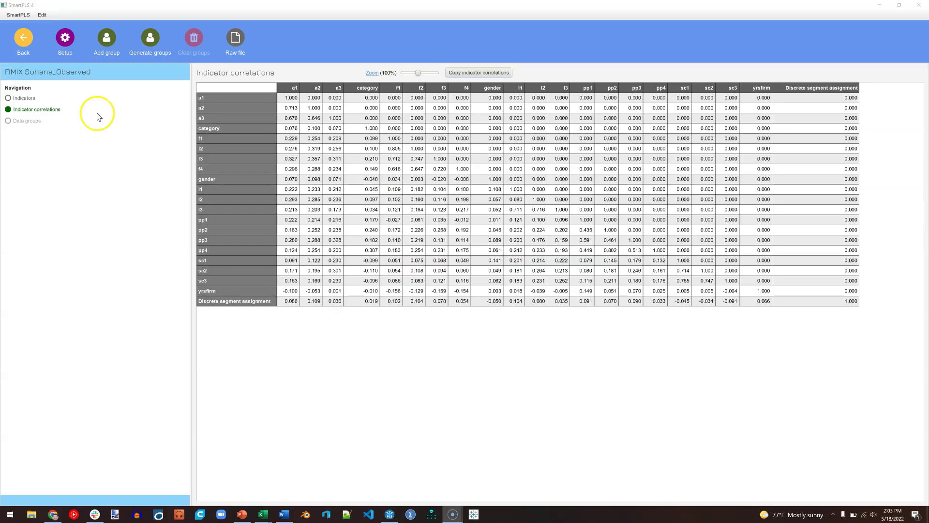
pyautogui.click(150, 39)
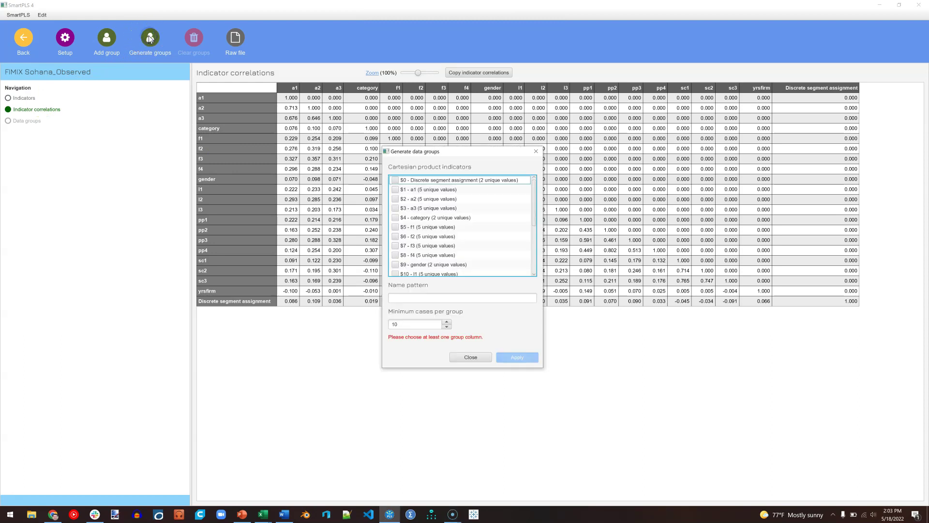
pyautogui.click(396, 180)
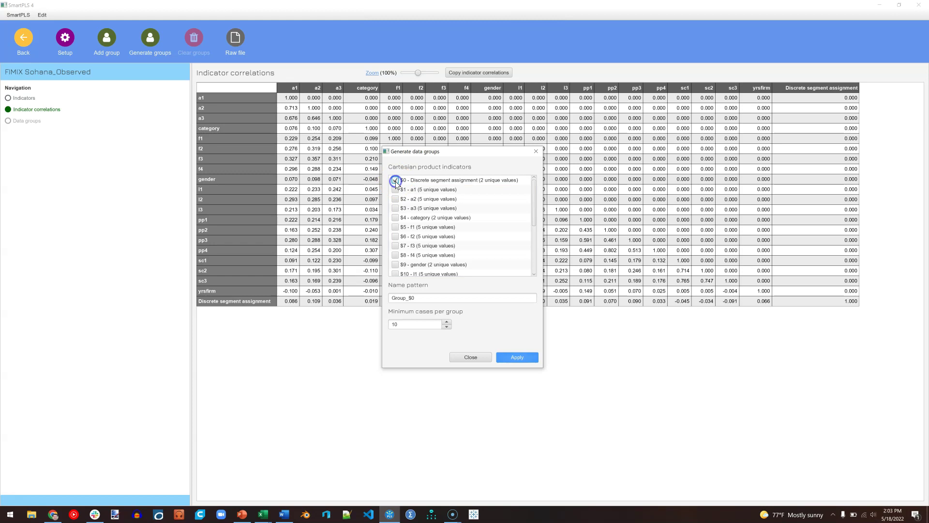
pyautogui.click(518, 358)
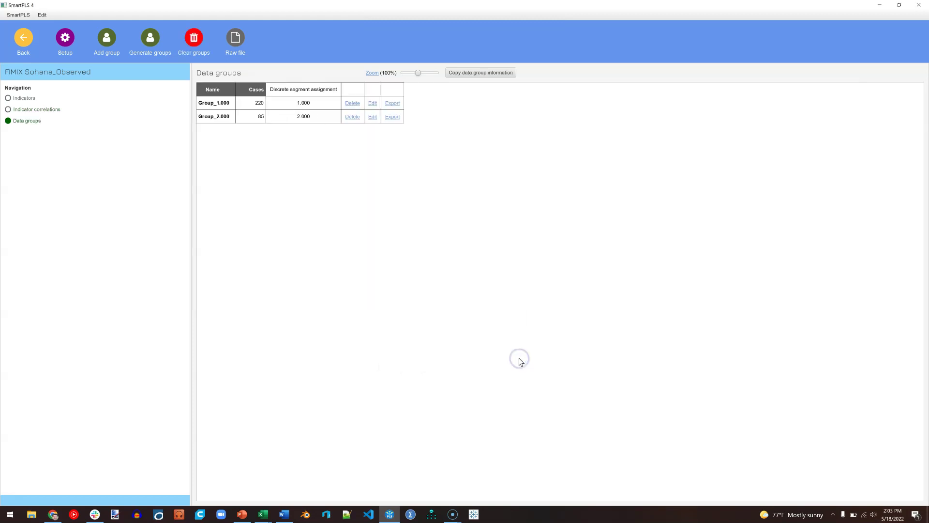
# Step: Rename the first data group (220 cases) to Low Autonomy
pyautogui.click(372, 103)
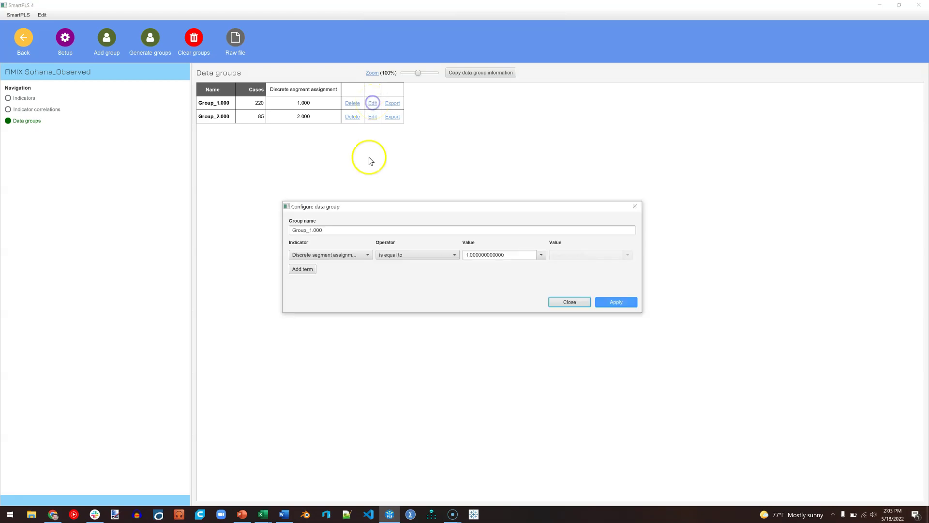
pyautogui.click(338, 231)
pyautogui.write('Low Autonomy')
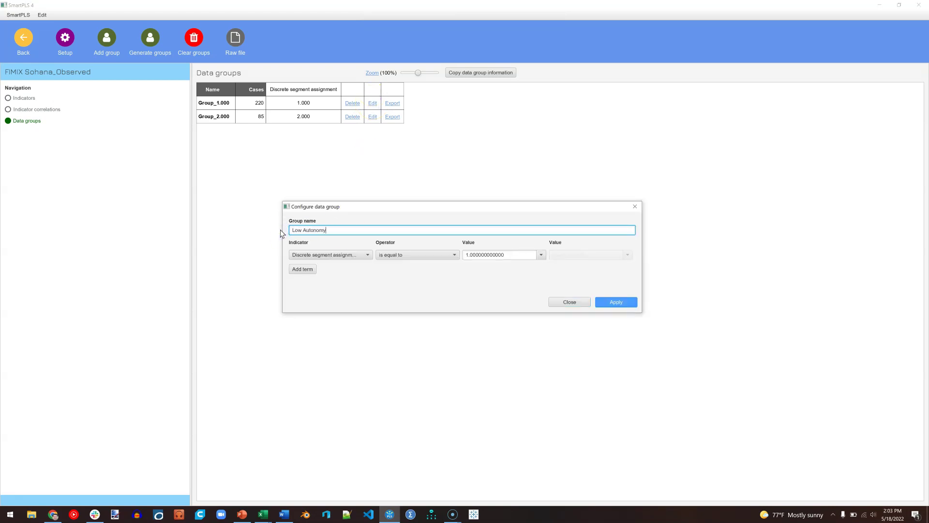
pyautogui.click(616, 301)
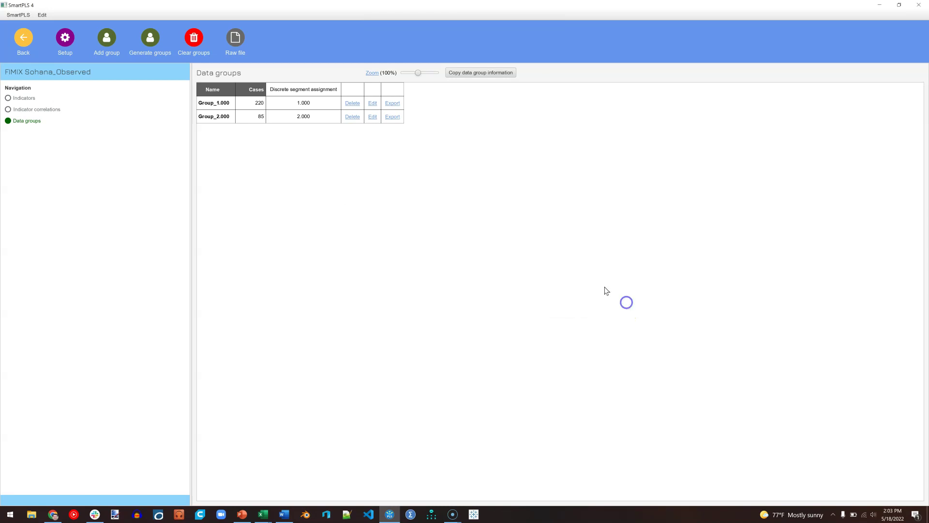
# Step: Rename the second data group (85 cases) to High Autonomy
pyautogui.click(376, 119)
pyautogui.moveTo(350, 229); pyautogui.dragTo(289, 231)
pyautogui.write('H')
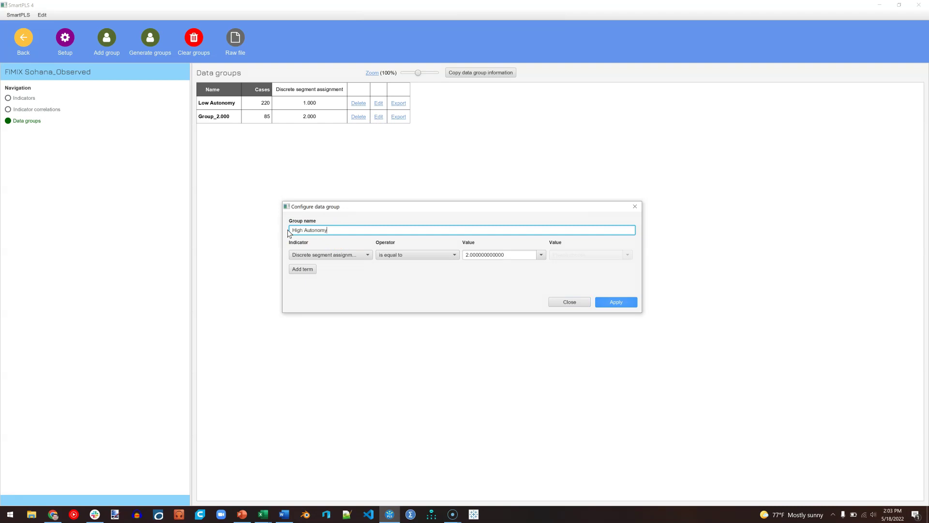
pyautogui.write('igh Autonomy')
pyautogui.click(615, 302)
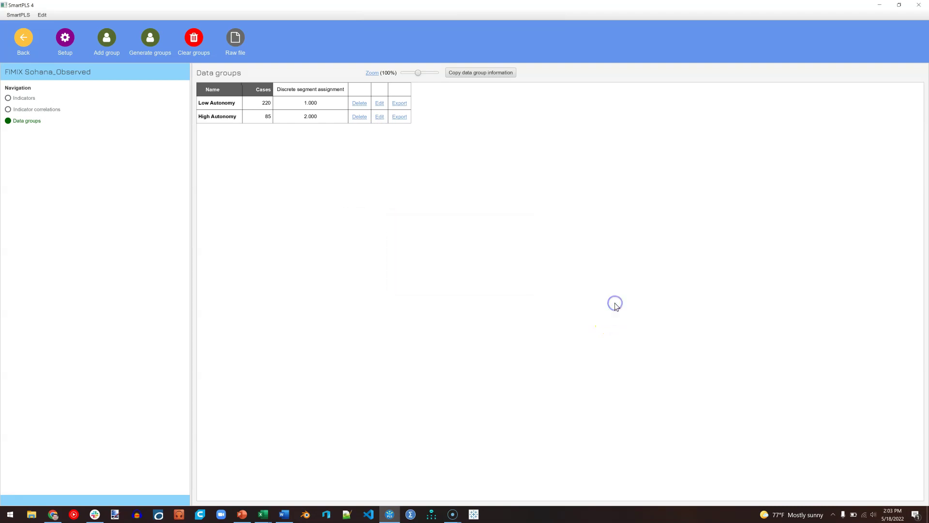
pyautogui.click(623, 318)
# Step: Open the FIMIX YouTube Model and assign it the FIMIX Sohana_Observed dataset
pyautogui.click(29, 38)
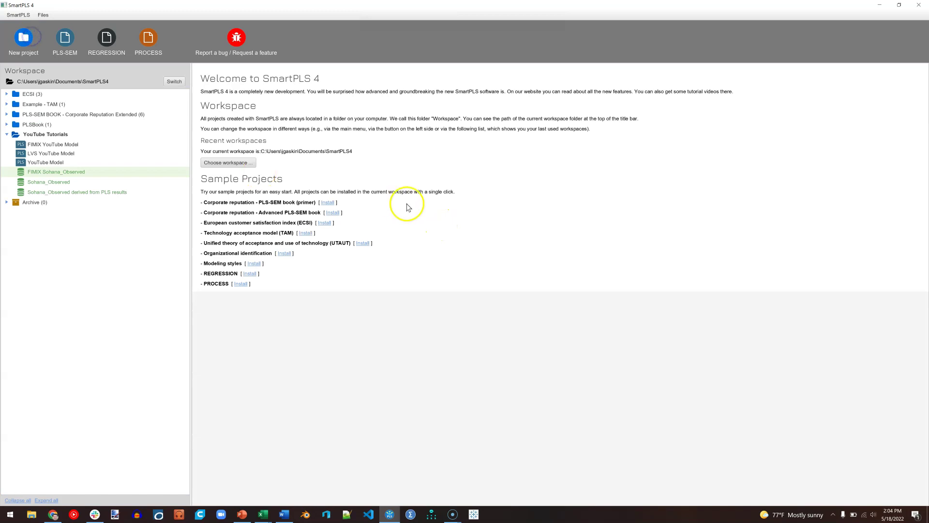
pyautogui.click(74, 145)
pyautogui.doubleClick(73, 145)
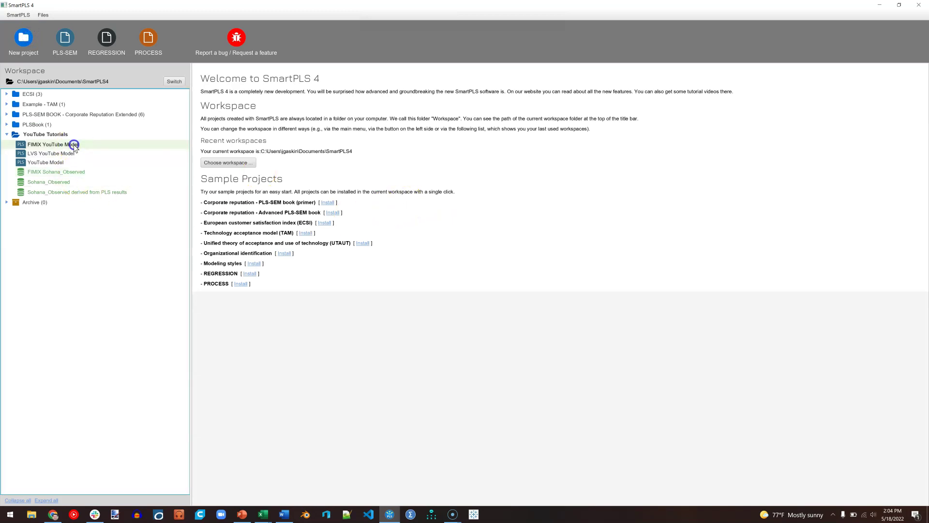
pyautogui.click(124, 82)
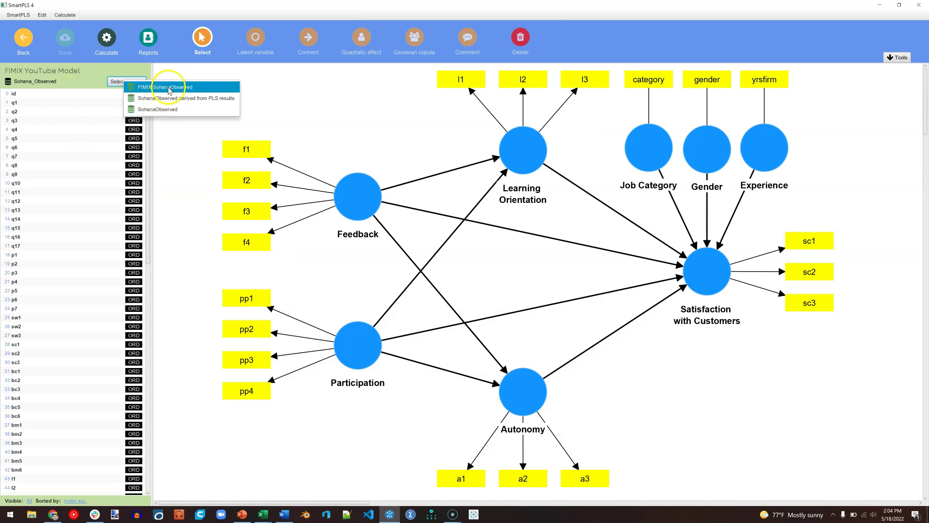
pyautogui.click(190, 88)
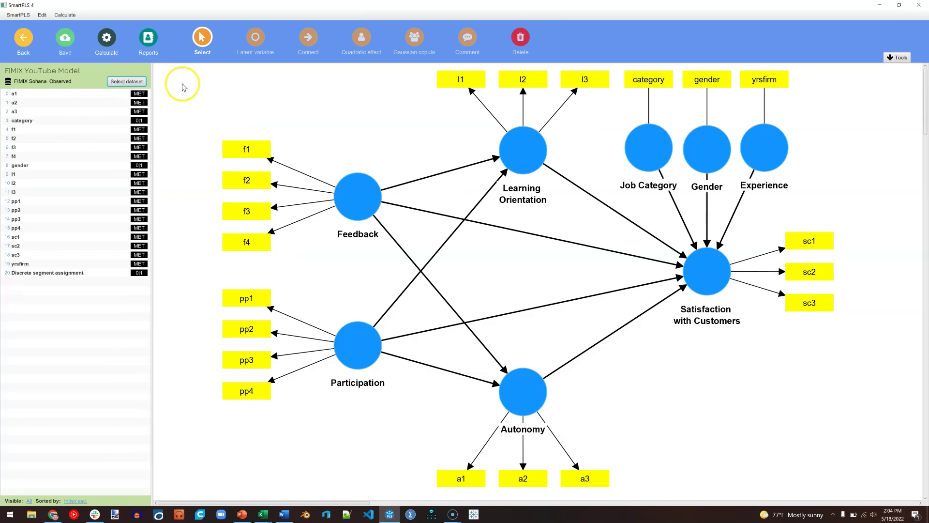
# Step: Run an IPMA targeting Satisfaction with Customers on only the High and Low Autonomy groups
pyautogui.click(109, 41)
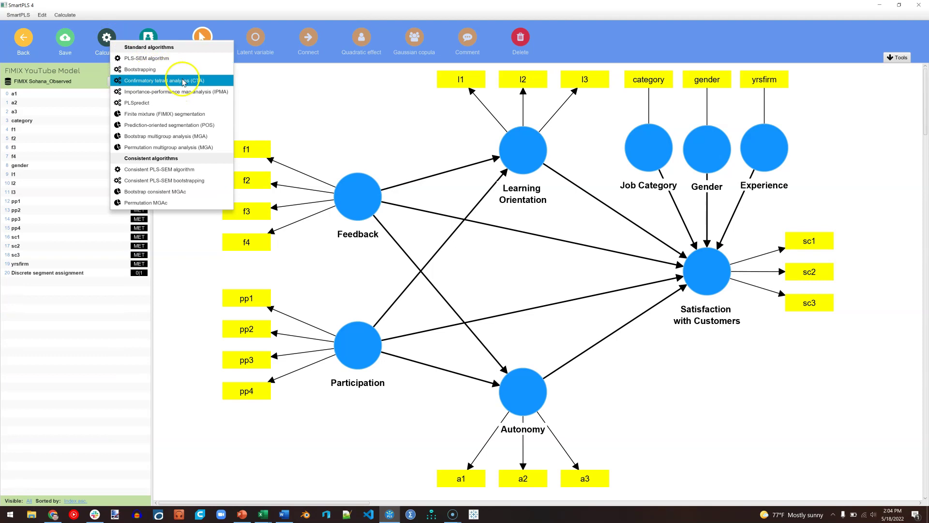
pyautogui.click(201, 93)
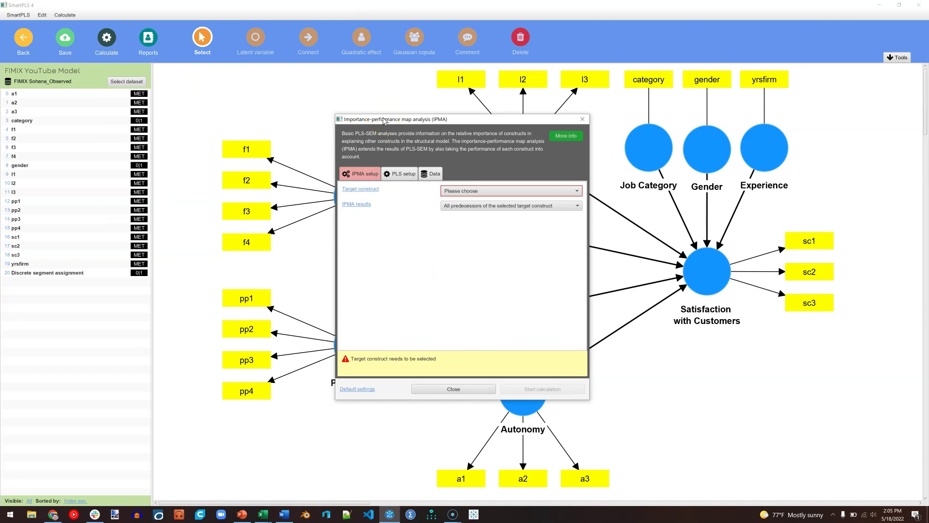
pyautogui.click(506, 191)
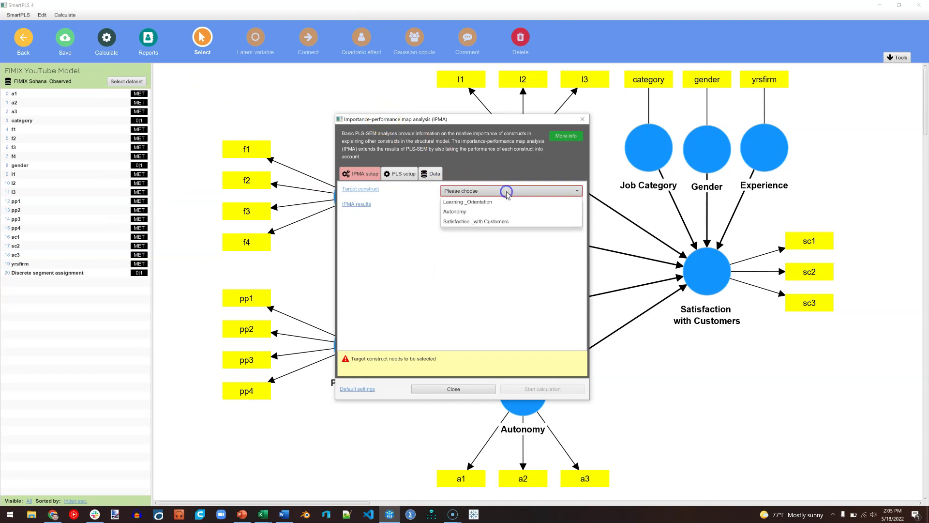
pyautogui.click(504, 221)
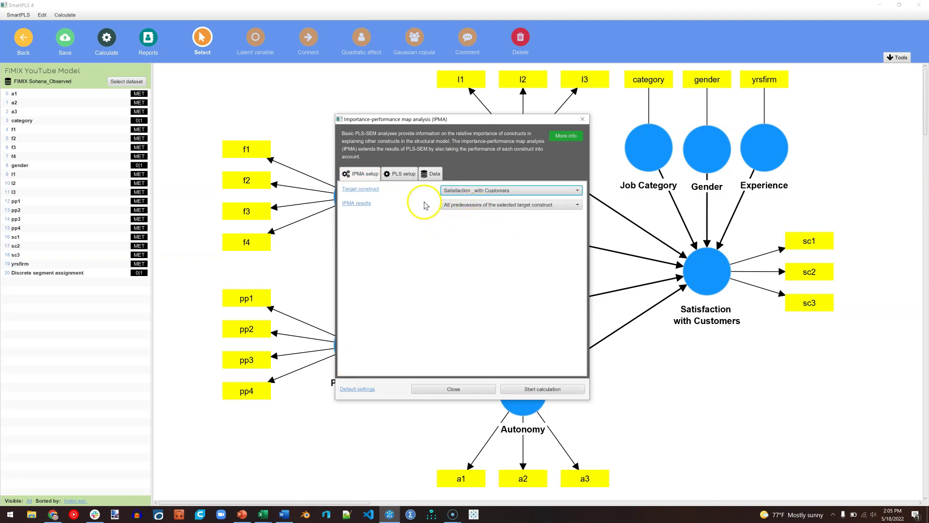
pyautogui.click(430, 175)
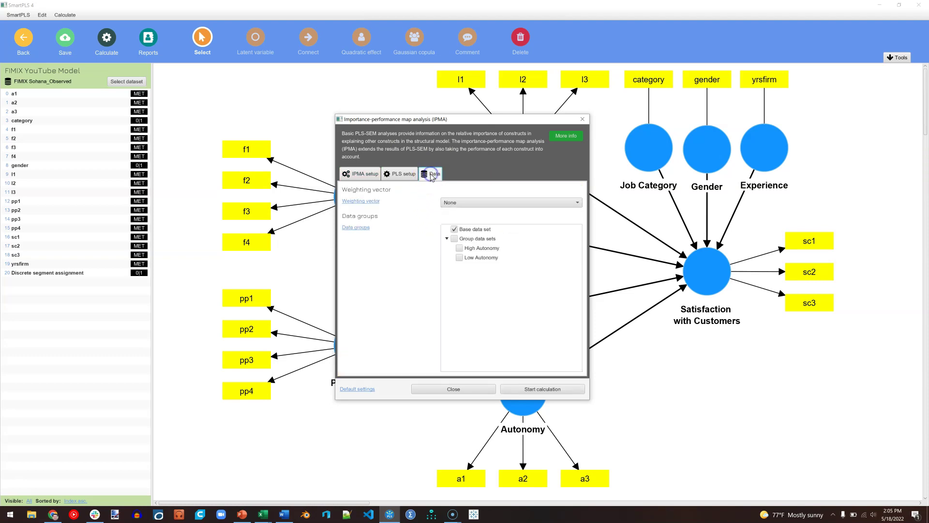
pyautogui.click(454, 229)
pyautogui.click(453, 239)
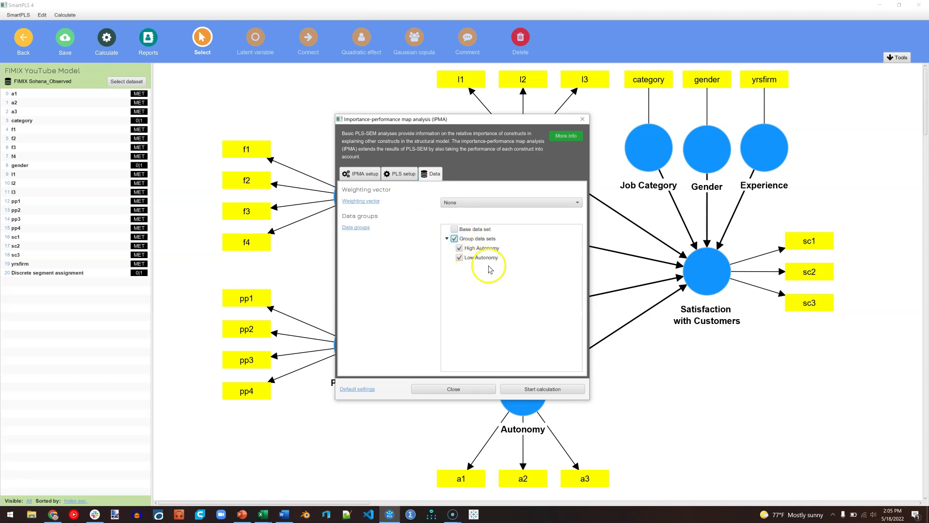
pyautogui.click(549, 389)
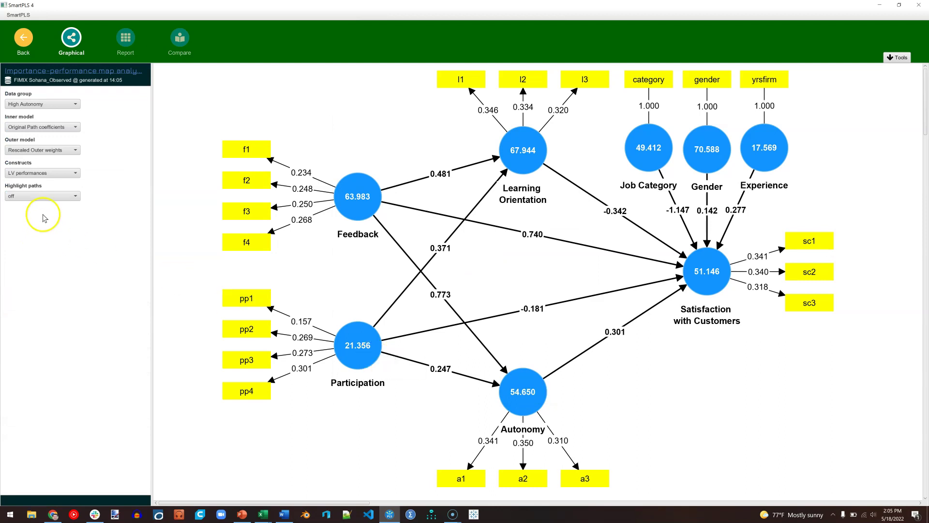
# Step: Scale path thickness by absolute values and compare the Low and High Autonomy results
pyautogui.click(66, 196)
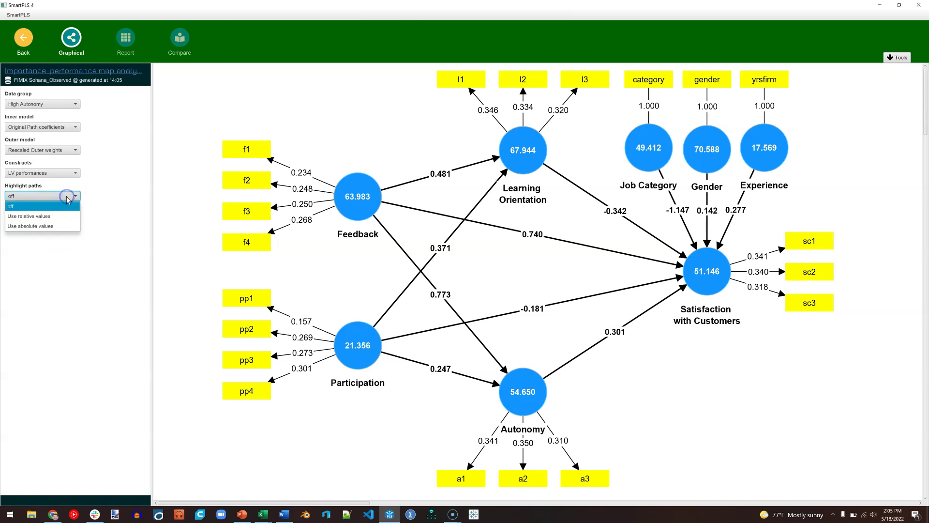
pyautogui.click(67, 226)
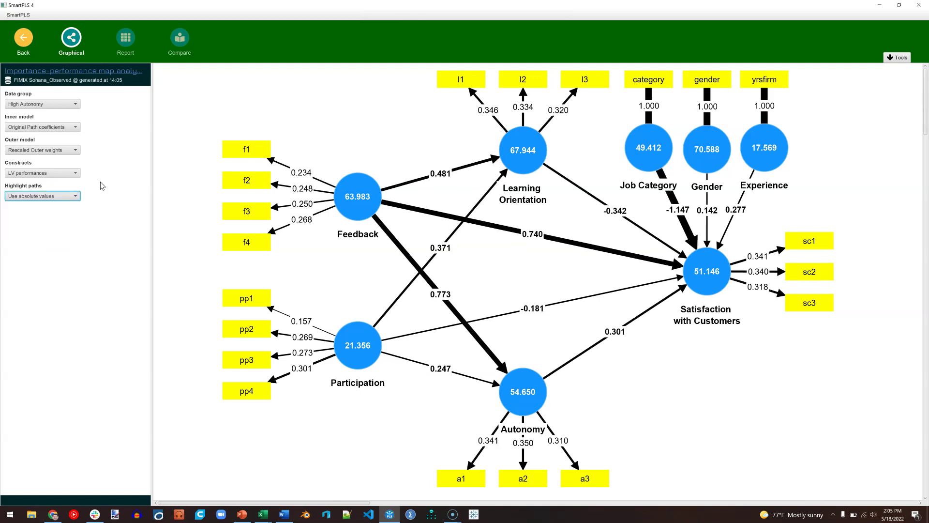
pyautogui.click(75, 103)
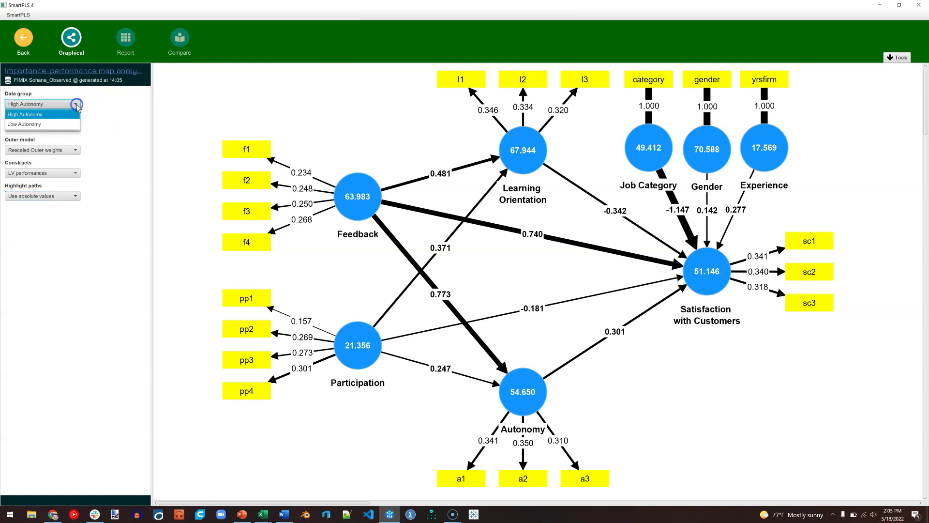
pyautogui.click(61, 124)
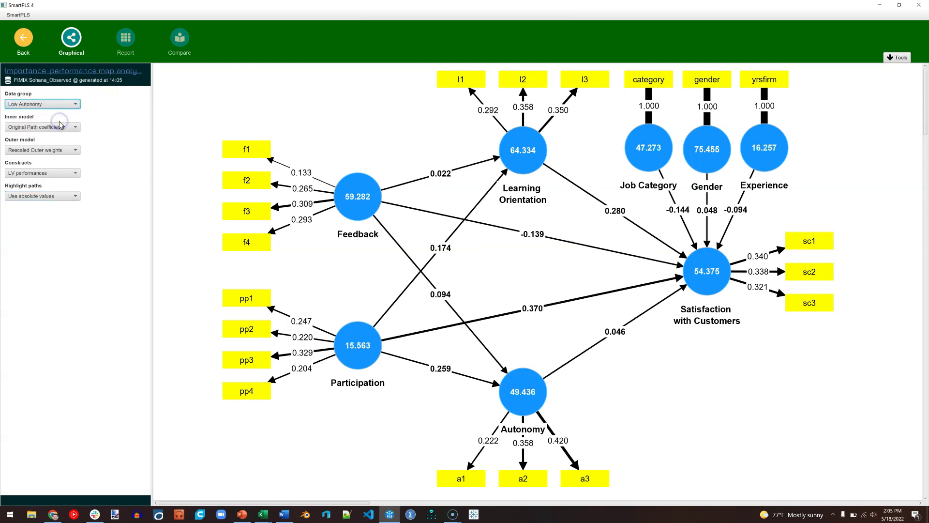
pyautogui.click(60, 103)
pyautogui.click(58, 114)
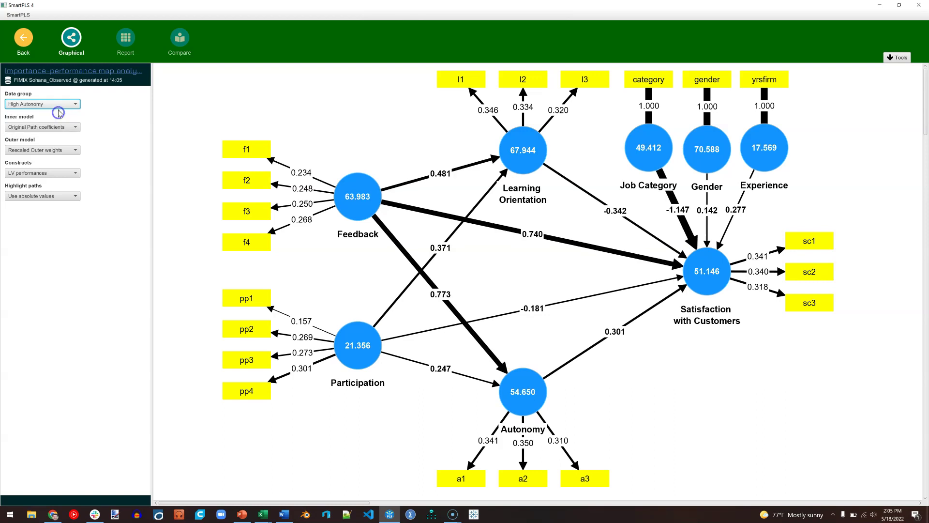
pyautogui.click(60, 104)
pyautogui.click(59, 124)
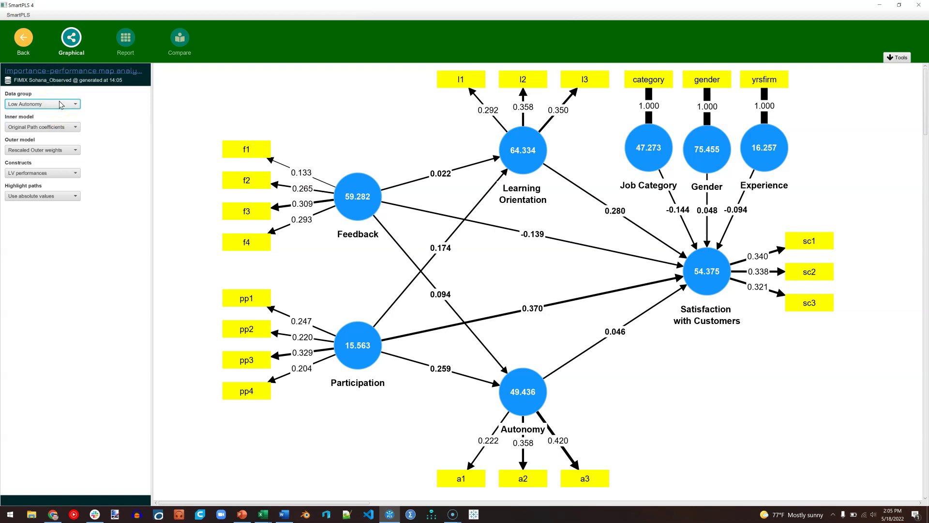
# Step: Select the High Autonomy group and open its tabular results report
pyautogui.click(60, 104)
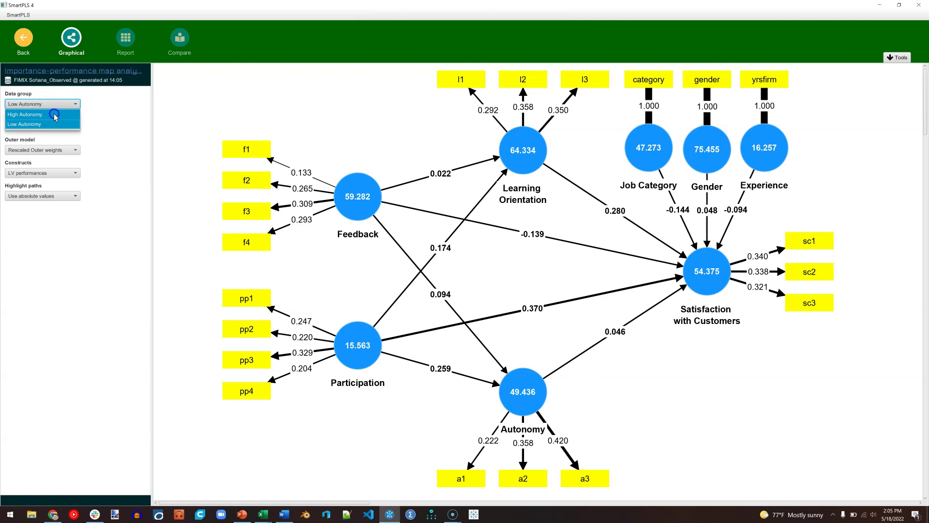
pyautogui.click(54, 115)
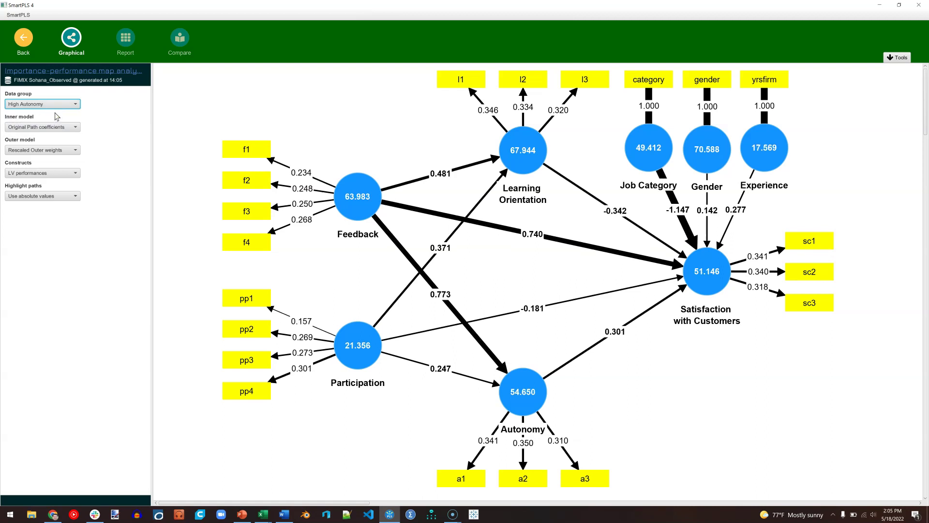
pyautogui.click(125, 39)
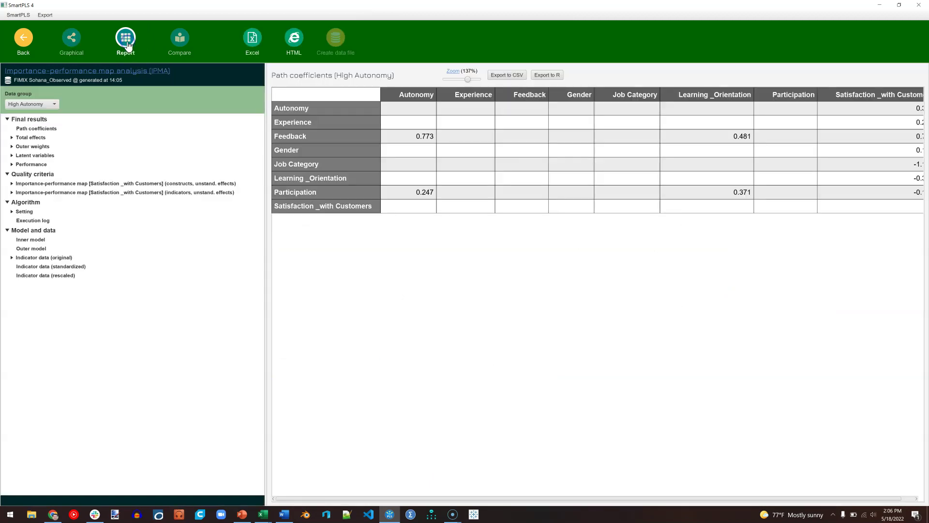
# Step: Export the High Autonomy constructs importance-performance map and paste it onto the PowerPoint slide
pyautogui.click(30, 184)
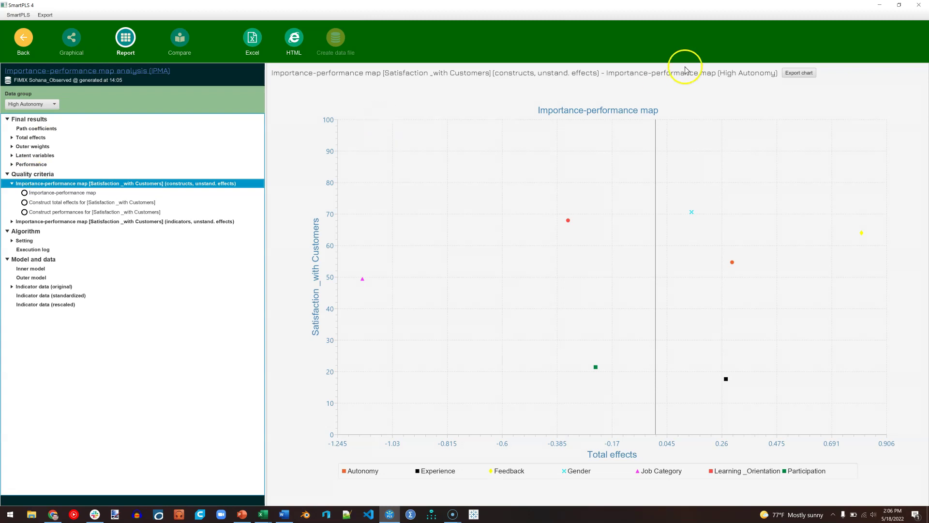
pyautogui.click(796, 74)
pyautogui.click(513, 291)
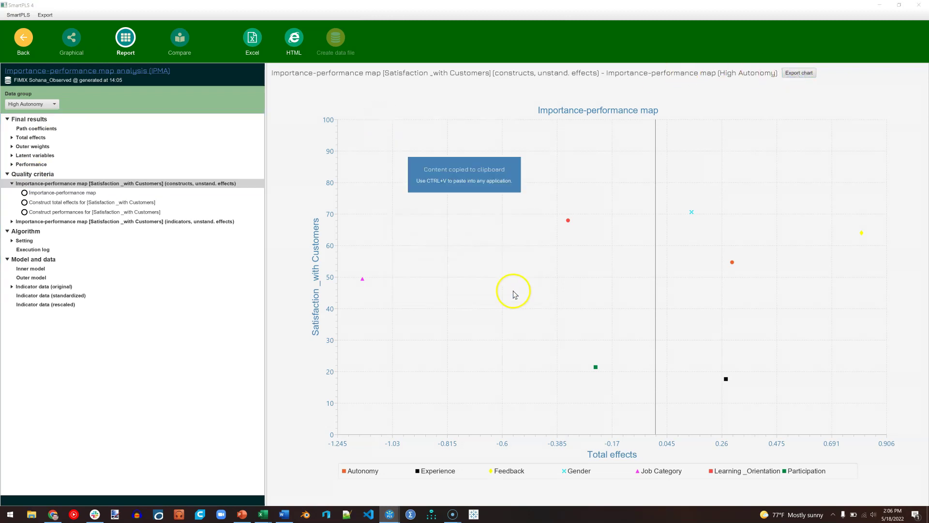
pyautogui.click(241, 514)
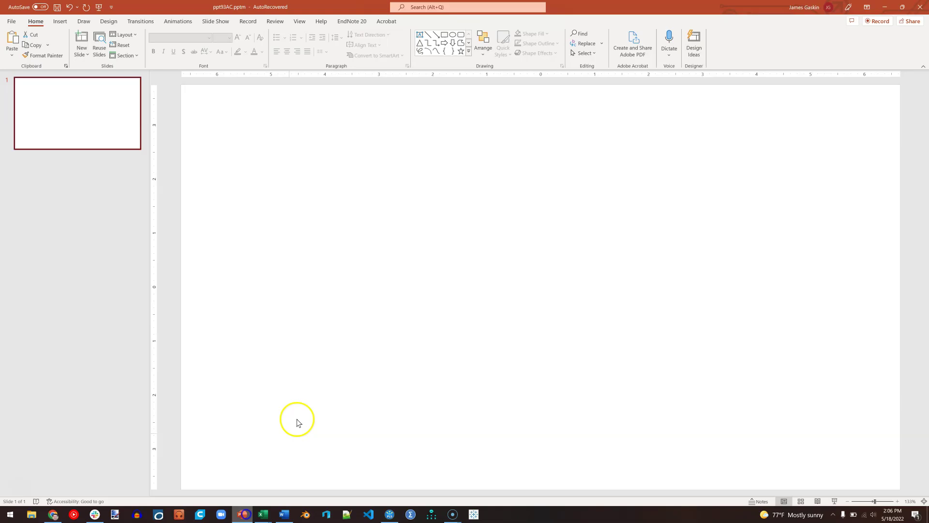
pyautogui.hotkey('ctrl', 'v')
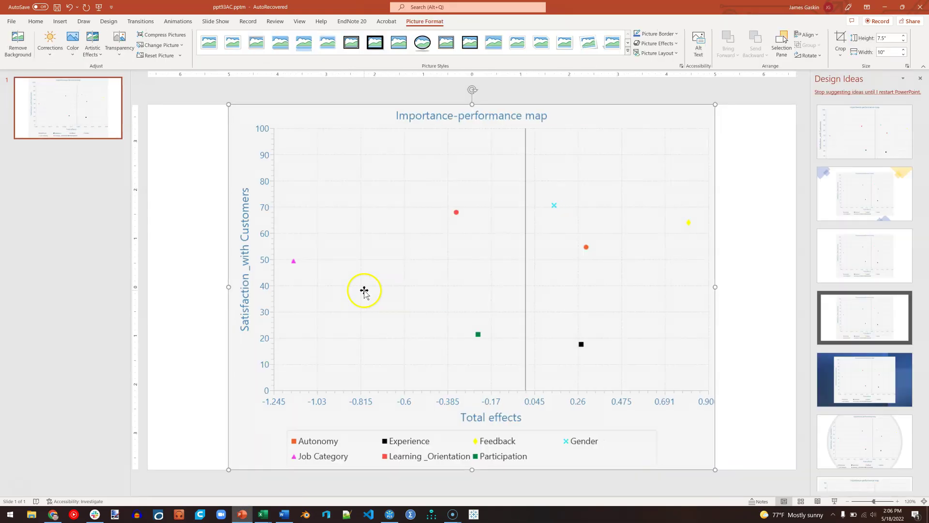
pyautogui.click(919, 83)
# Step: Display the Low Autonomy importance-performance map and start its chart export
pyautogui.hotkey('alt', 'Tab')
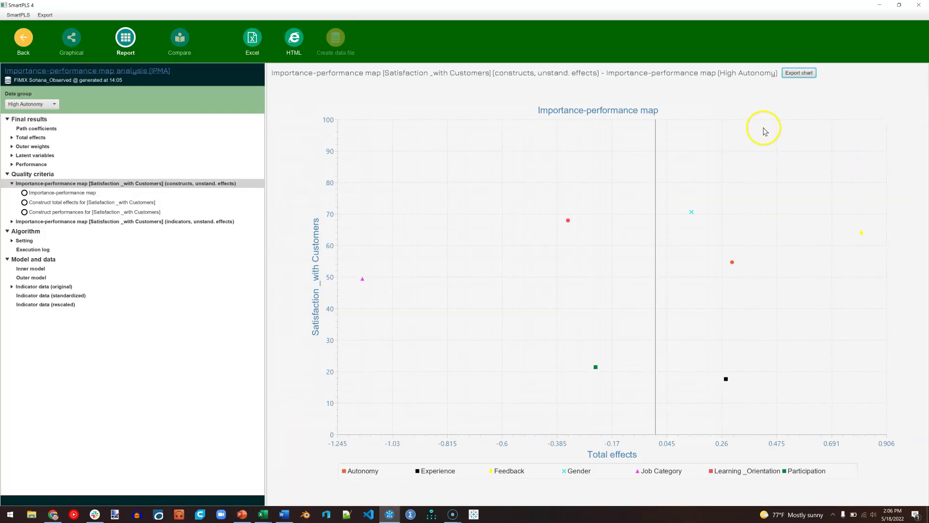
pyautogui.click(56, 106)
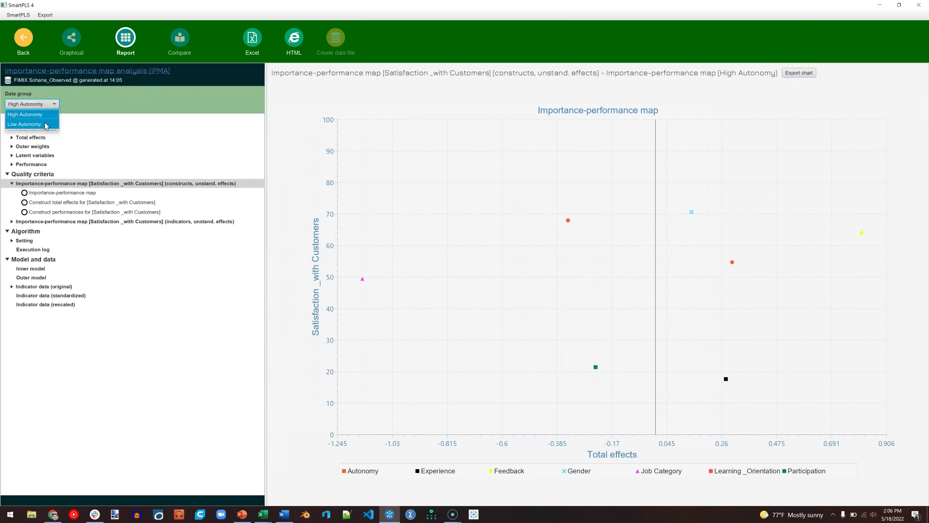
pyautogui.click(45, 124)
pyautogui.click(786, 74)
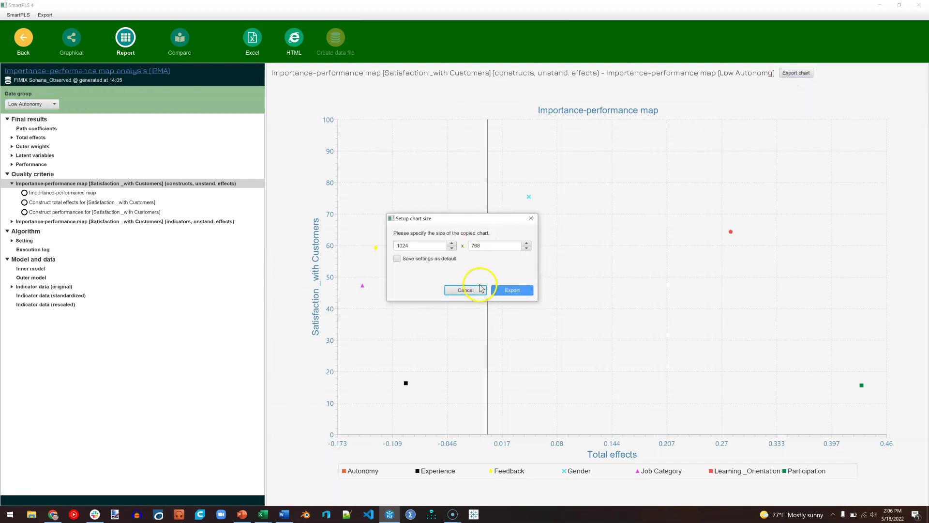
# Step: Paste the Low Autonomy map onto the PowerPoint slide
pyautogui.click(519, 292)
pyautogui.hotkey('alt', 'Tab')
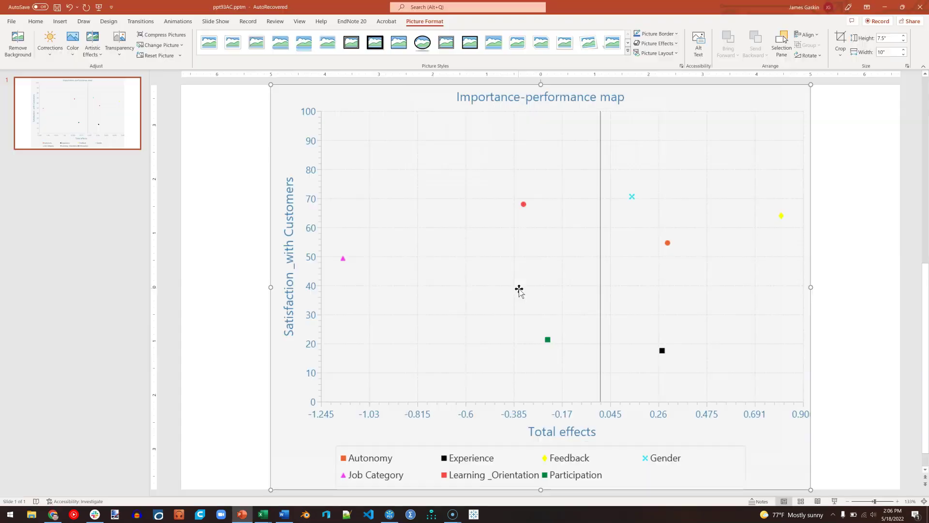
pyautogui.hotkey('ctrl', 'v')
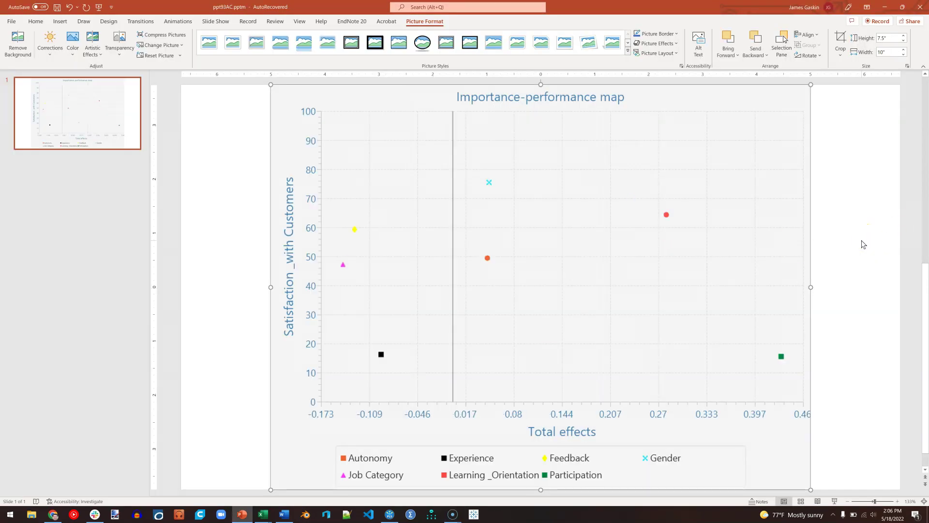
pyautogui.click(919, 75)
pyautogui.click(530, 172)
# Step: Make the Low Autonomy map's background transparent and overlay it on the High Autonomy map
pyautogui.click(72, 53)
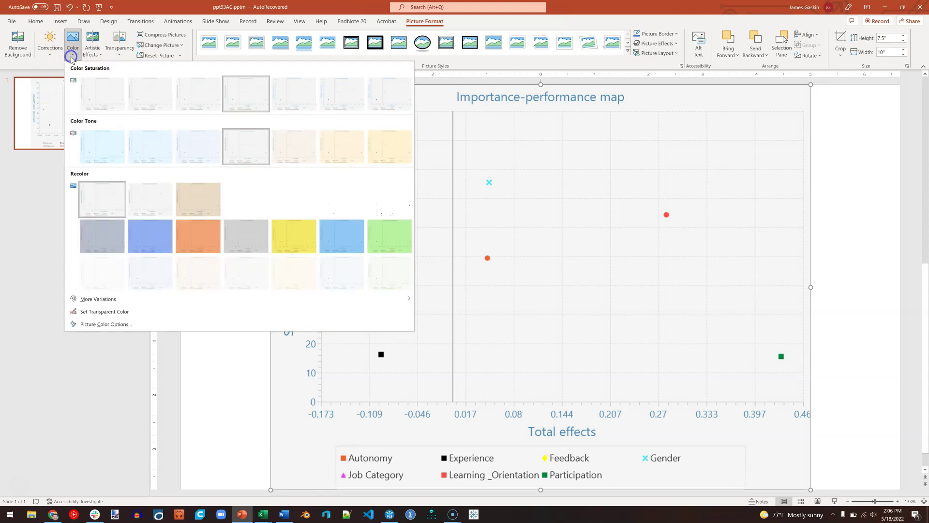
pyautogui.click(142, 312)
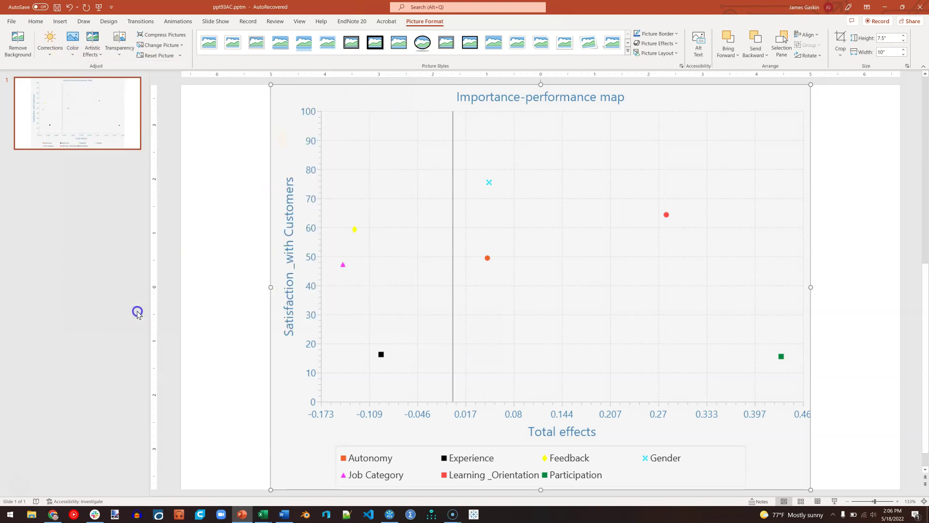
pyautogui.click(399, 188)
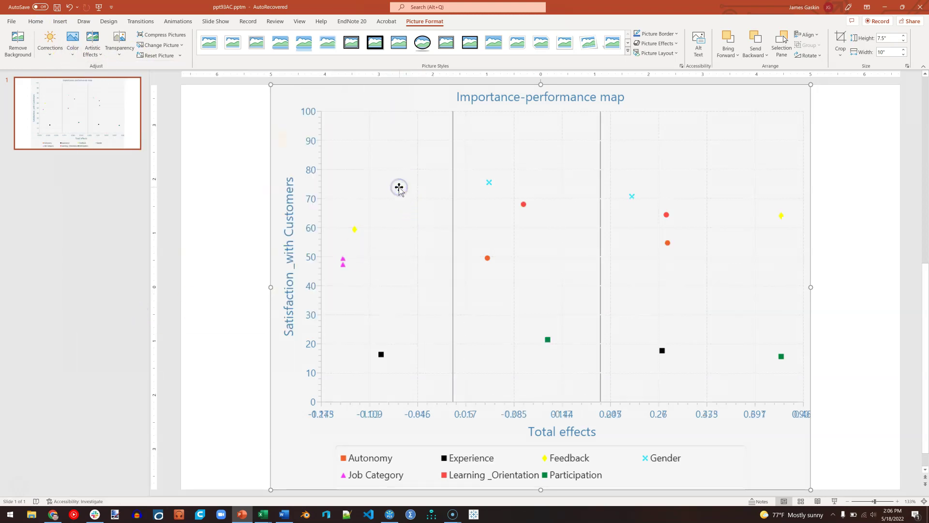
pyautogui.moveTo(510, 174); pyautogui.dragTo(612, 182)
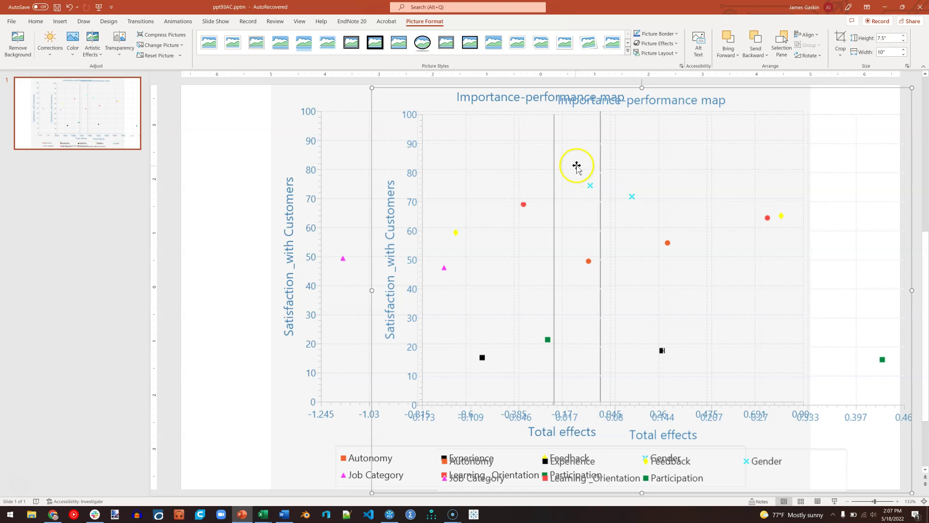
# Step: Shift the transparent Low Autonomy map right, checking it against the original map in SmartPLS
pyautogui.moveTo(576, 159); pyautogui.dragTo(622, 156)
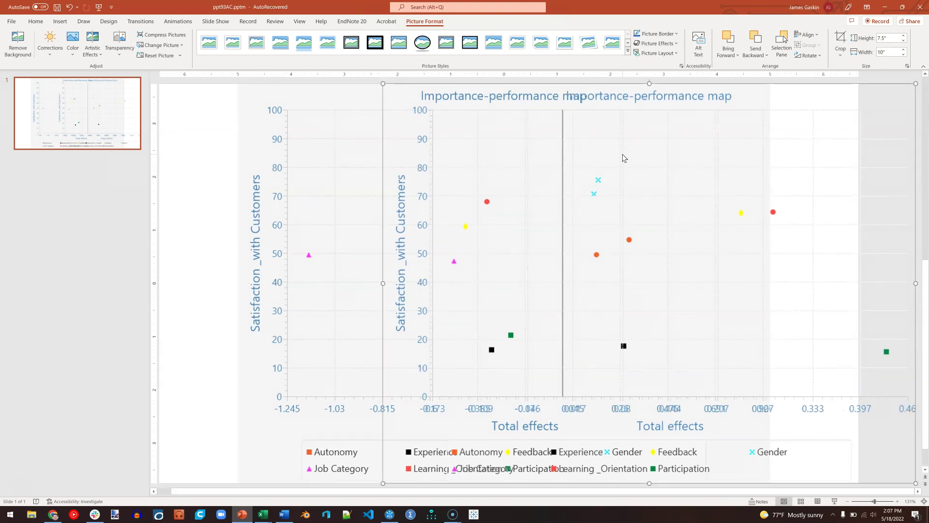
pyautogui.hotkey('alt', 'Tab')
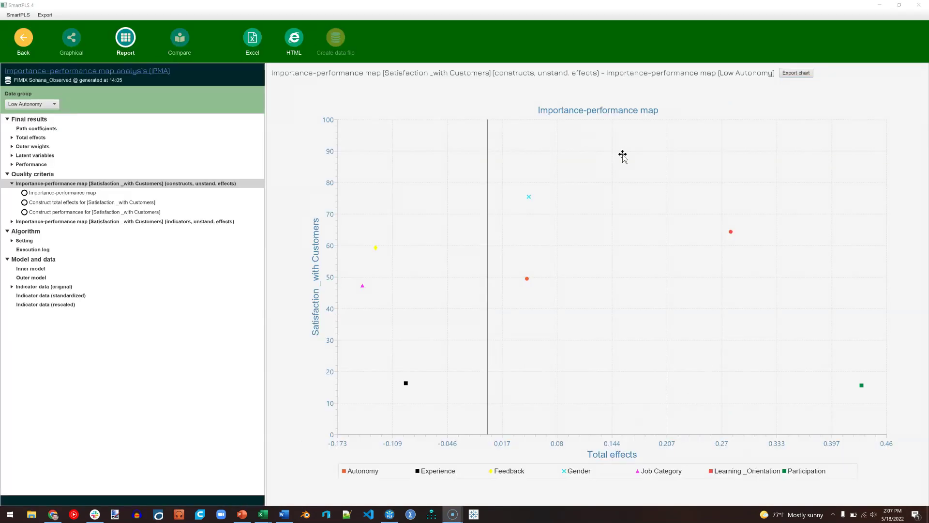
pyautogui.hotkey('alt', 'Tab')
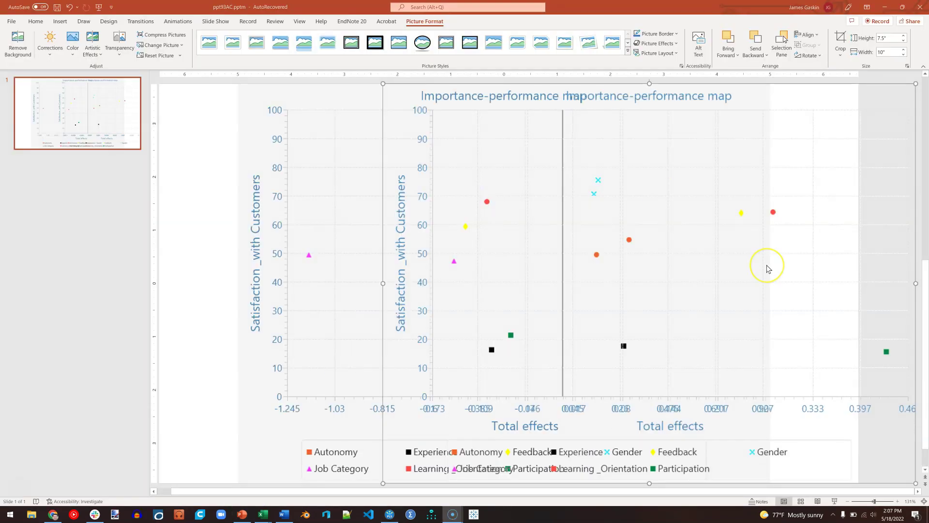
pyautogui.click(772, 284)
pyautogui.click(819, 321)
pyautogui.click(877, 393)
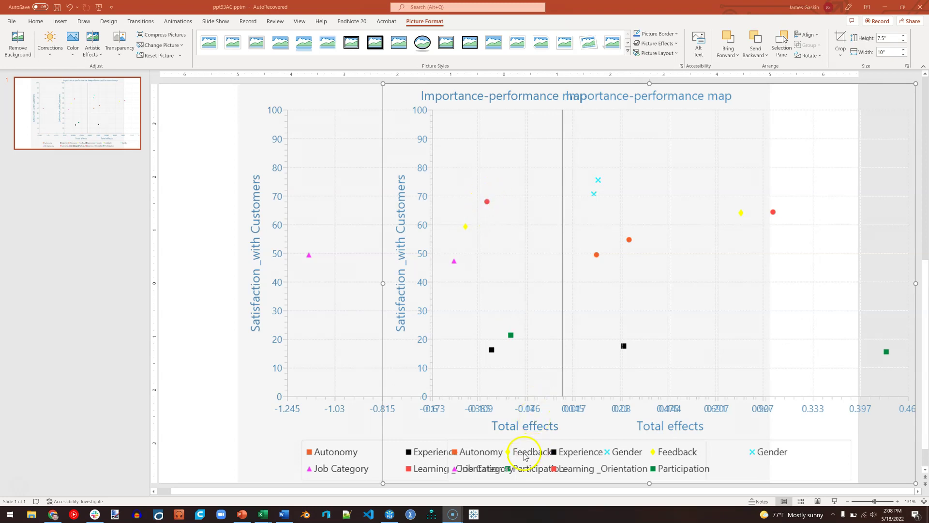
# Step: Nudge the overlaid maps until their 0–100 performance scales line up exactly
pyautogui.click(712, 221)
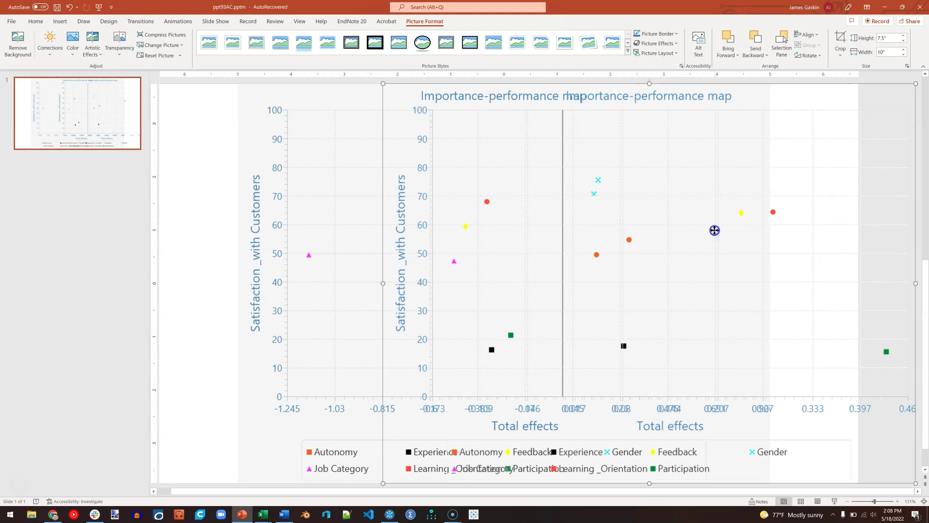
pyautogui.moveTo(714, 230)
pyautogui.mouseDown()
pyautogui.moveTo(713, 201)
pyautogui.moveTo(718, 230)
pyautogui.mouseUp()
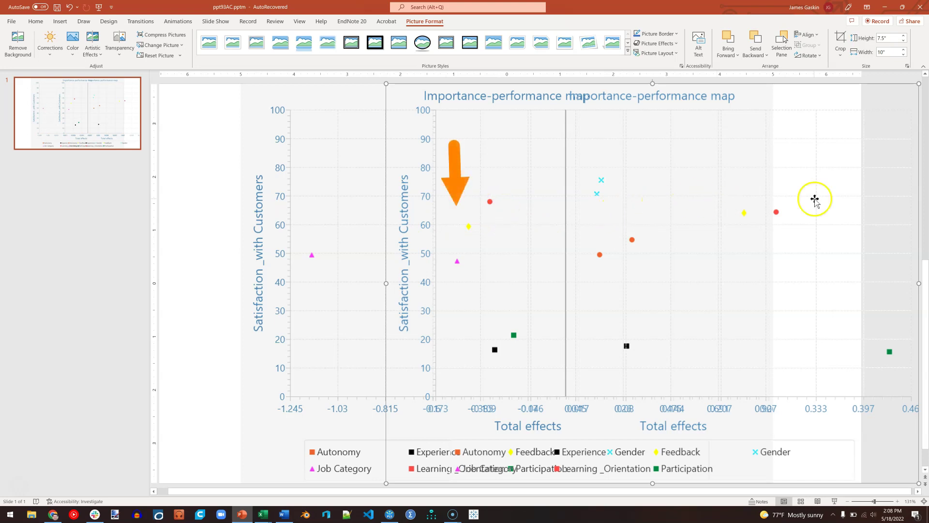
pyautogui.moveTo(814, 199); pyautogui.dragTo(794, 204)
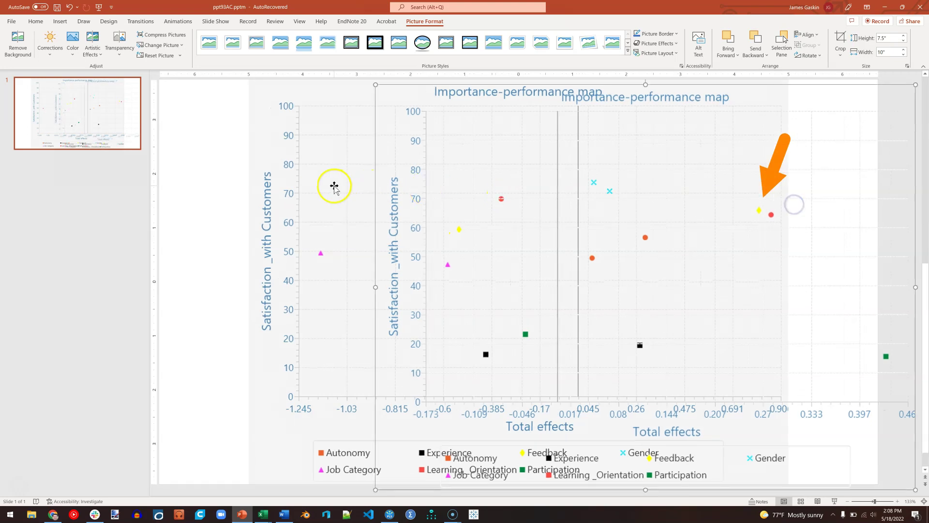
pyautogui.moveTo(333, 186); pyautogui.dragTo(317, 193)
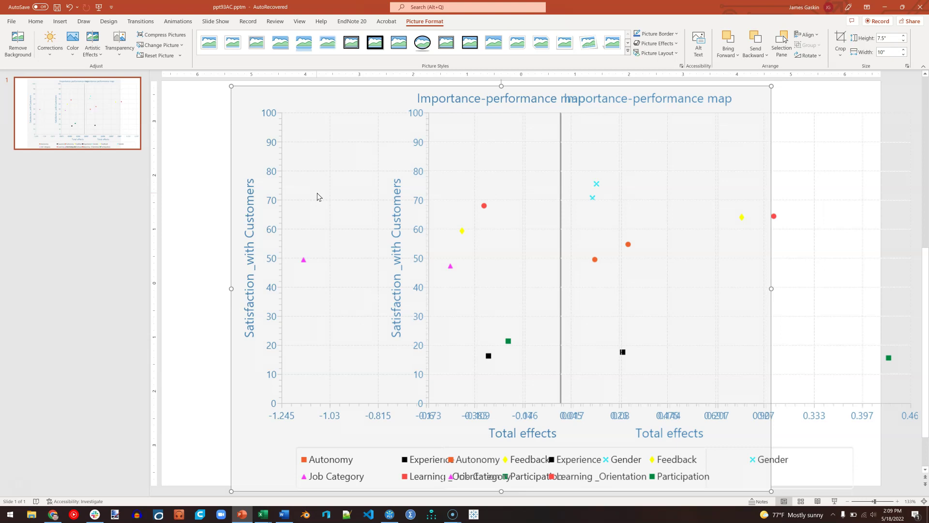
pyautogui.hotkey('alt', 'Tab')
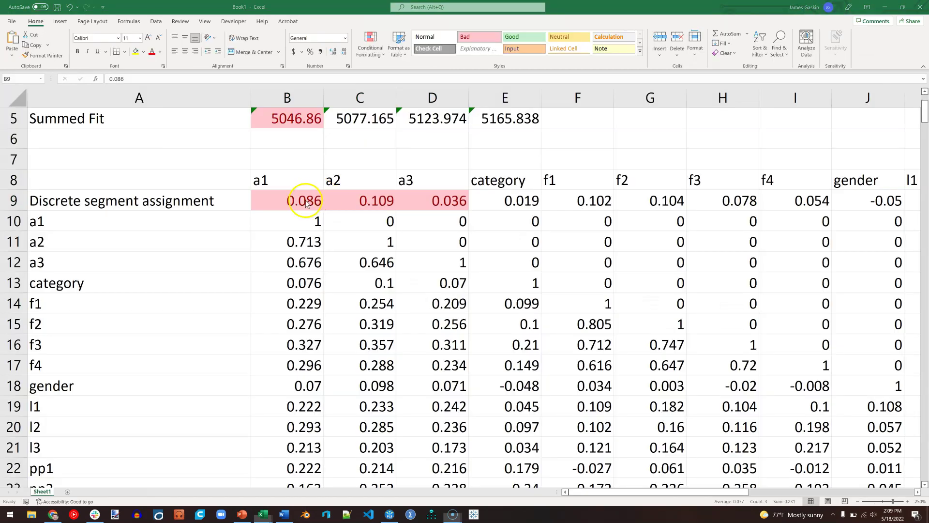
pyautogui.moveTo(513, 202); pyautogui.dragTo(150, 124)
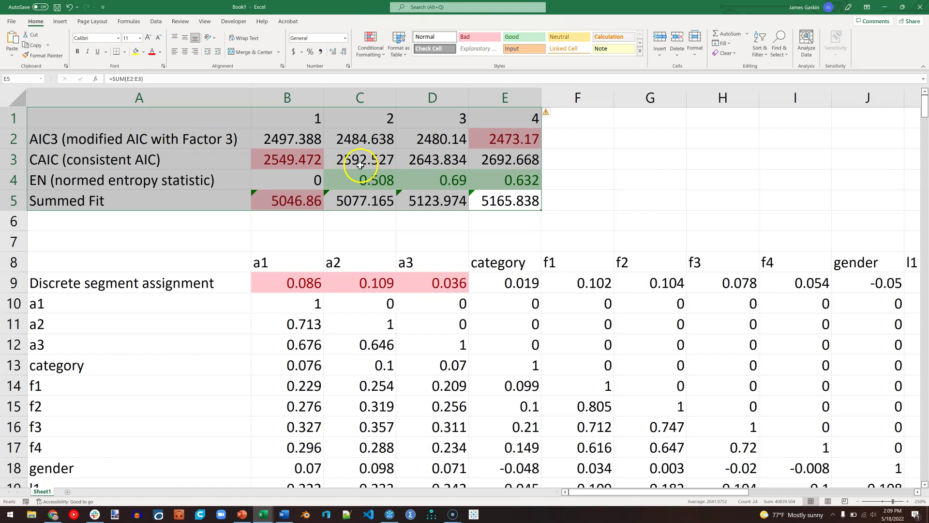
pyautogui.moveTo(363, 146); pyautogui.dragTo(367, 160)
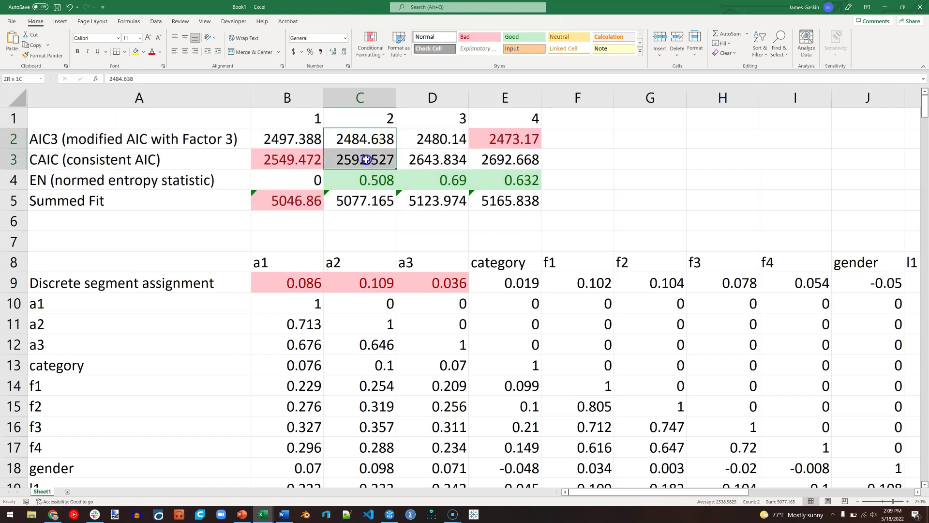